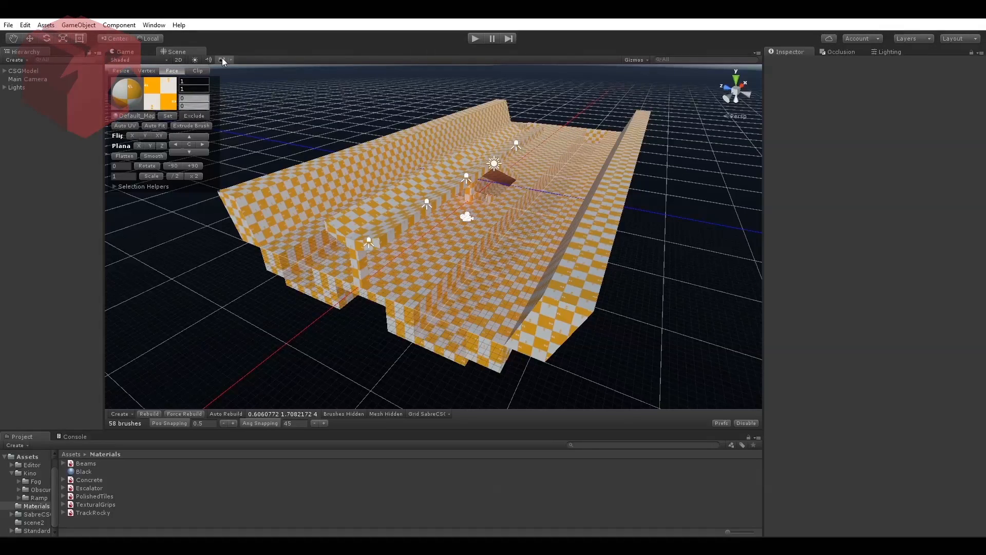
# - Set the scene grid display to None
pyautogui.click(432, 415)
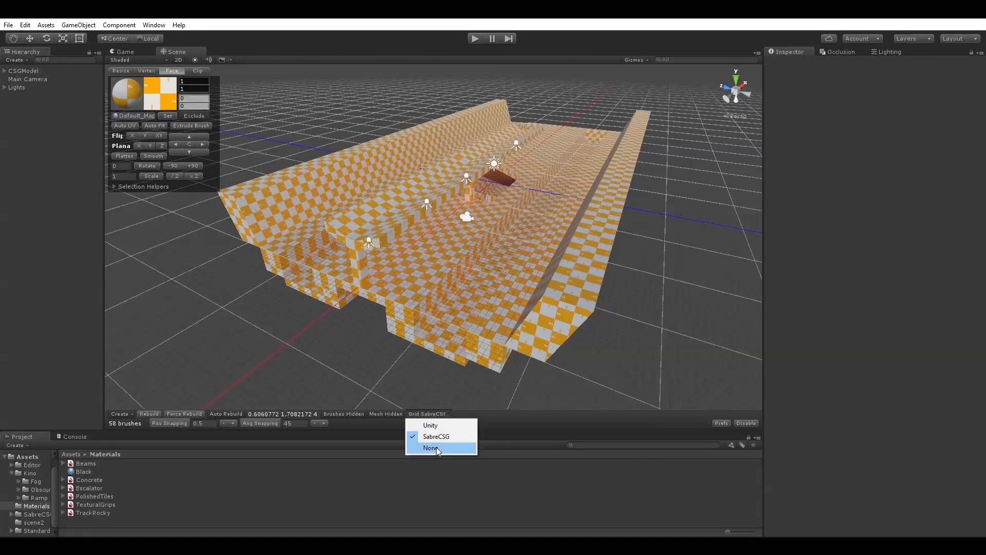
pyautogui.click(435, 449)
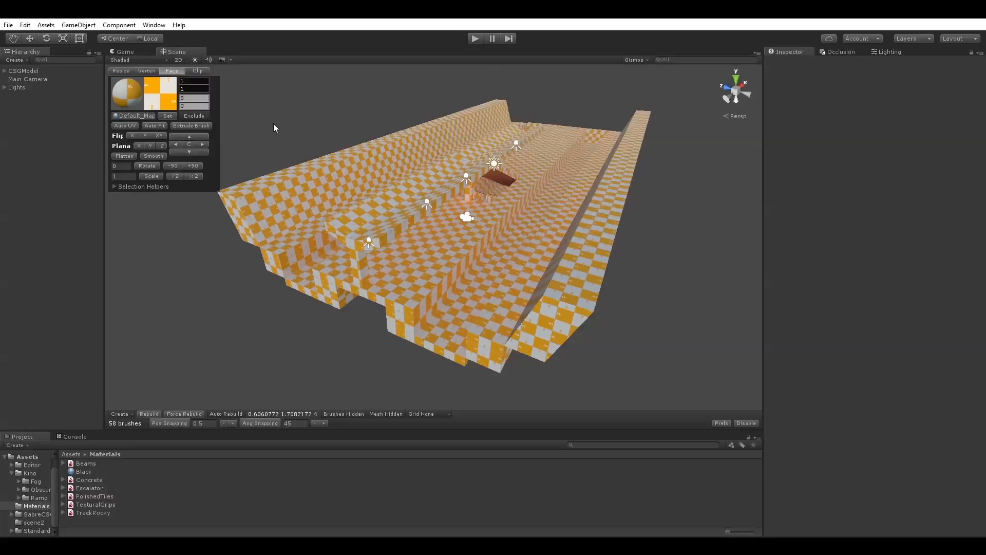
# - Exclude the model's long outer side face and all its front end faces from the built mesh
pyautogui.click(595, 276)
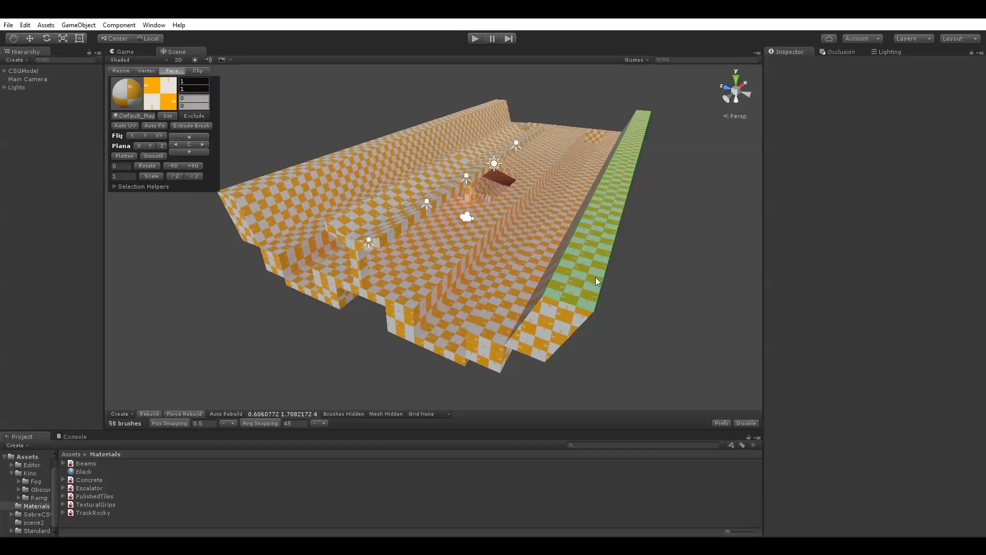
pyautogui.keyDown('shift'); pyautogui.click(560, 334); pyautogui.keyUp('shift')
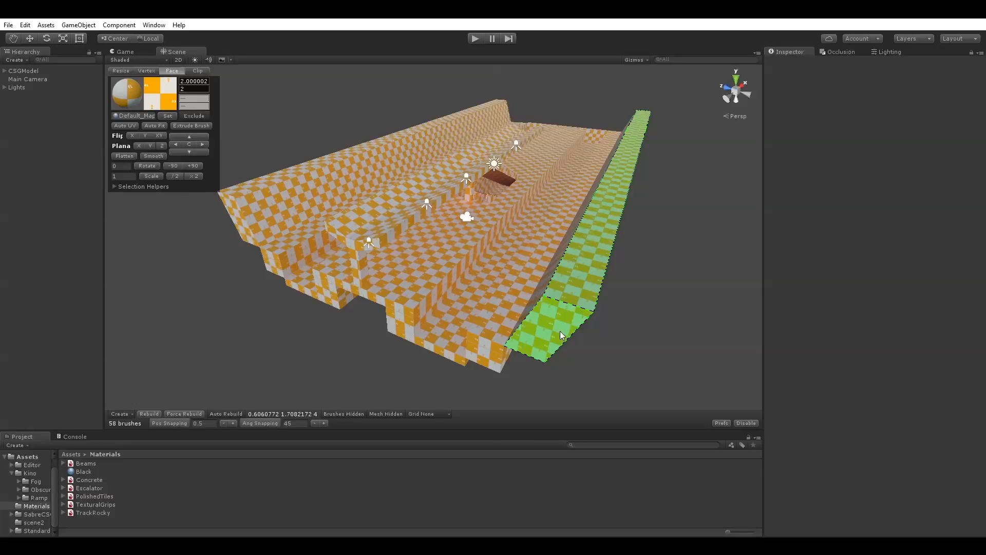
pyautogui.keyDown('shift'); pyautogui.click(485, 351); pyautogui.keyUp('shift')
pyautogui.keyDown('shift'); pyautogui.click(400, 321); pyautogui.keyUp('shift')
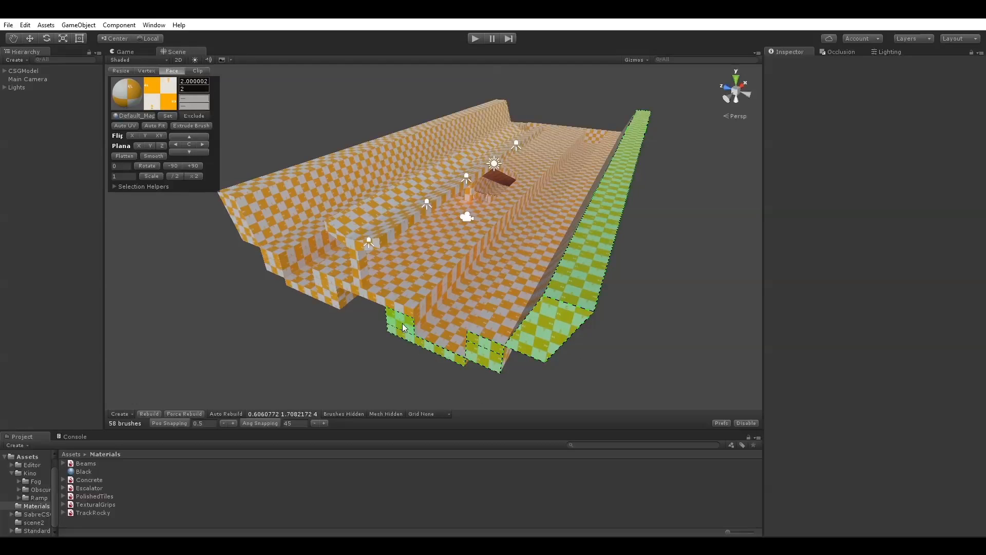
pyautogui.keyDown('shift'); pyautogui.click(376, 305); pyautogui.keyUp('shift')
pyautogui.keyDown('shift'); pyautogui.click(300, 286); pyautogui.keyUp('shift')
pyautogui.keyDown('shift'); pyautogui.click(272, 265); pyautogui.keyUp('shift')
pyautogui.keyDown('shift'); pyautogui.click(248, 240); pyautogui.keyUp('shift')
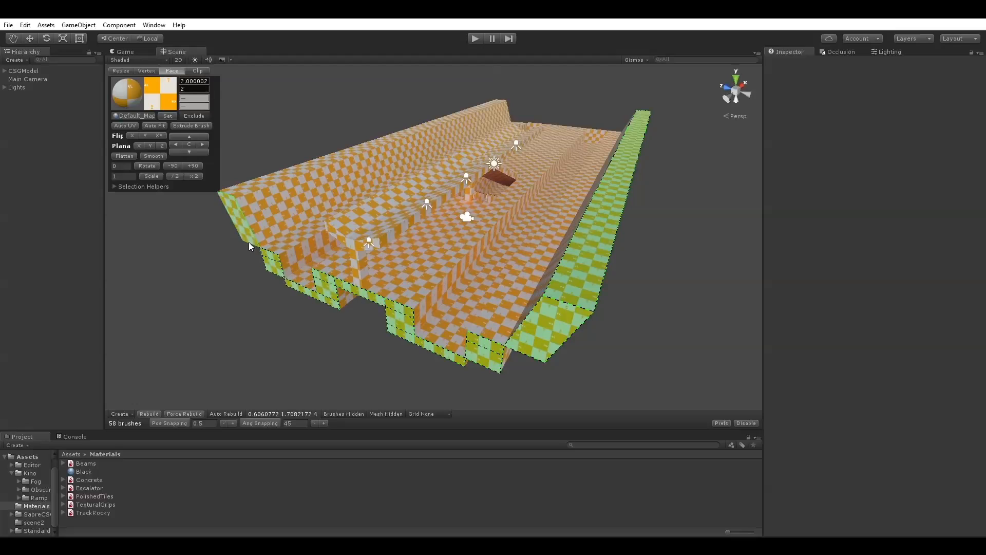
pyautogui.click(191, 116)
# - Exclude the remaining outer back and underside faces of the model from the built mesh
pyautogui.keyDown('alt'); pyautogui.moveTo(644, 312); pyautogui.dragTo(593, 268); pyautogui.keyUp('alt')
pyautogui.click(475, 206)
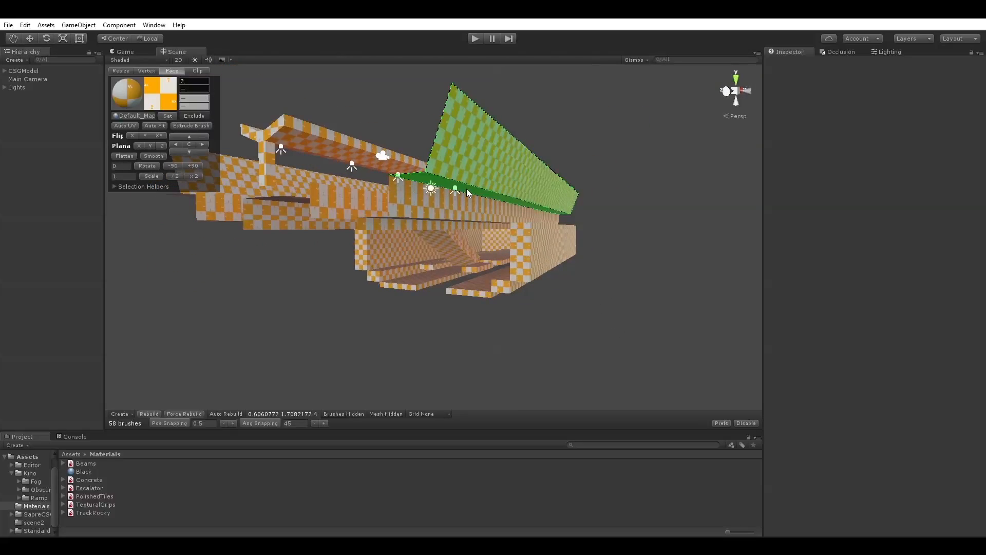
pyautogui.keyDown('shift'); pyautogui.click(466, 189); pyautogui.keyUp('shift')
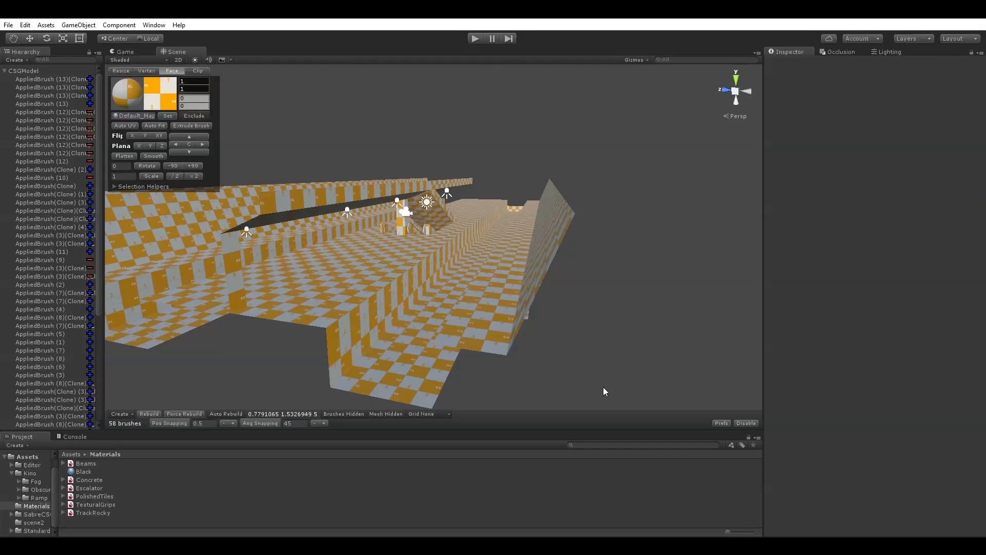
pyautogui.keyDown('alt'); pyautogui.moveTo(570, 300); pyautogui.dragTo(539, 322); pyautogui.keyUp('alt')
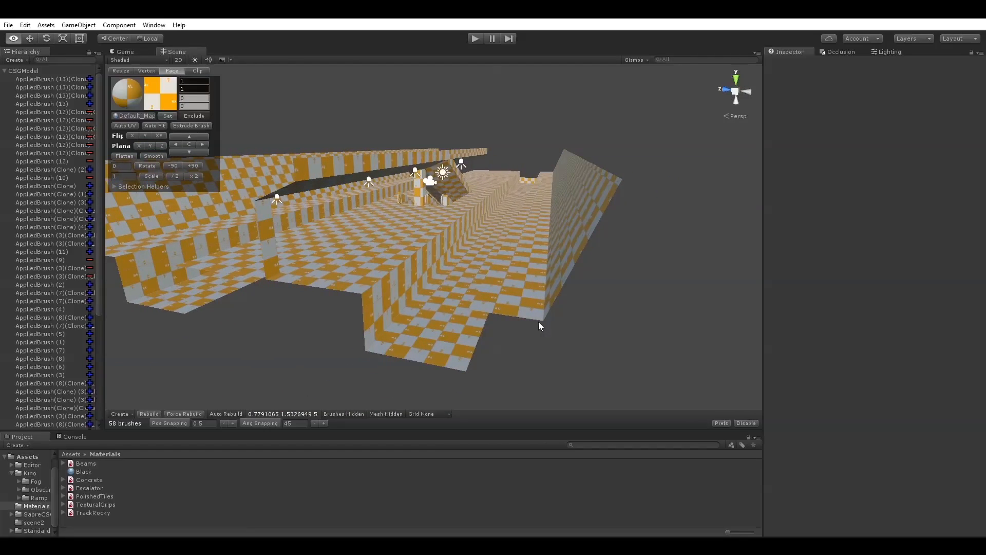
pyautogui.click(508, 327)
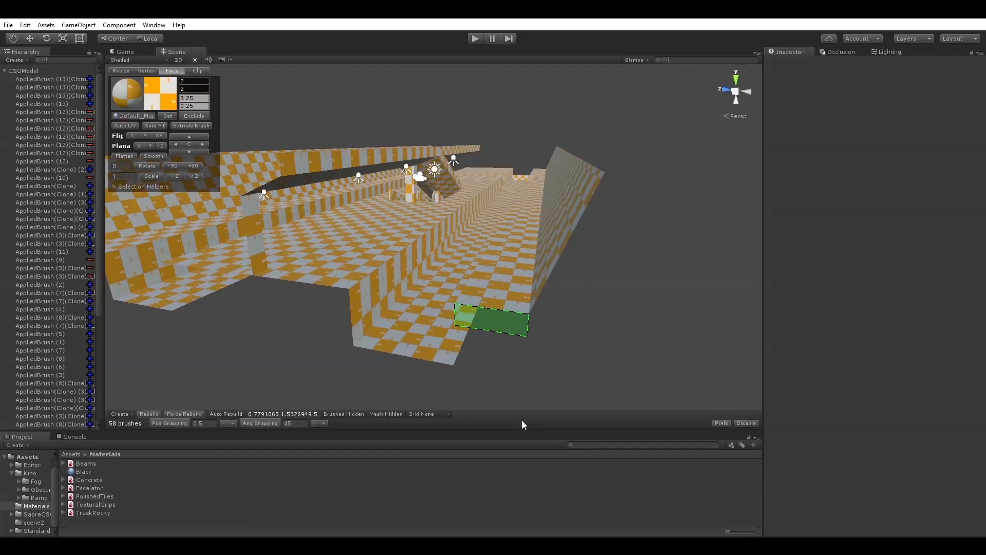
pyautogui.click(192, 117)
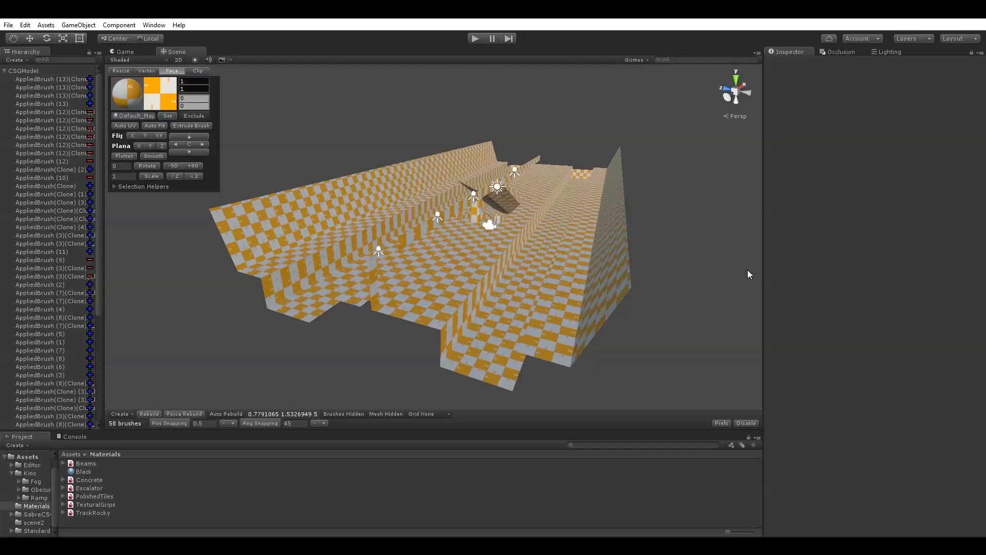
# - Assign the Black material to the faces of the tunnel's end wall
pyautogui.moveTo(739, 270); pyautogui.dragTo(616, 318, button='right')
pyautogui.doubleClick(500, 302)
pyautogui.keyDown('shift'); pyautogui.click(705, 354); pyautogui.keyUp('shift')
pyautogui.moveTo(704, 354); pyautogui.dragTo(492, 349, button='right')
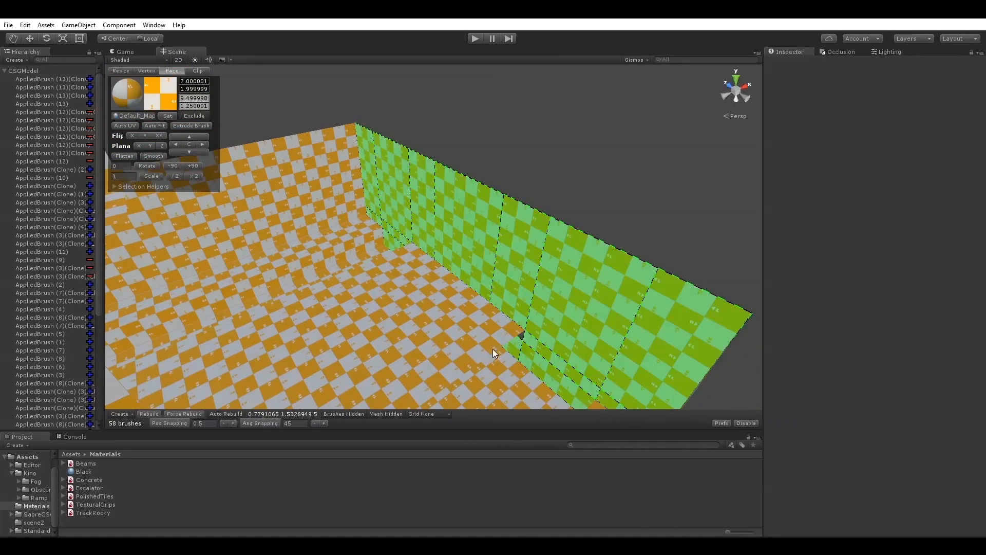
pyautogui.click(165, 114)
pyautogui.click(115, 115)
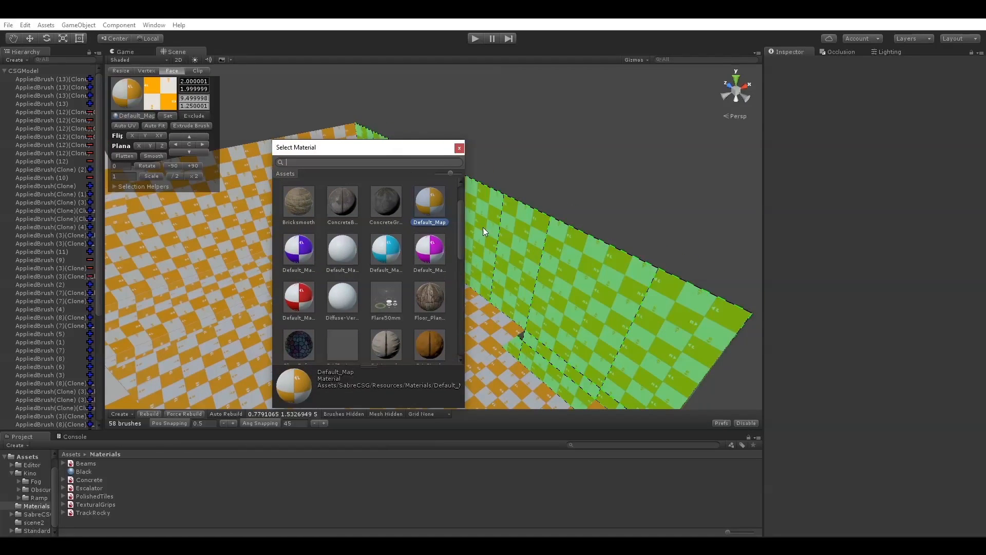
pyautogui.moveTo(461, 216); pyautogui.dragTo(461, 317)
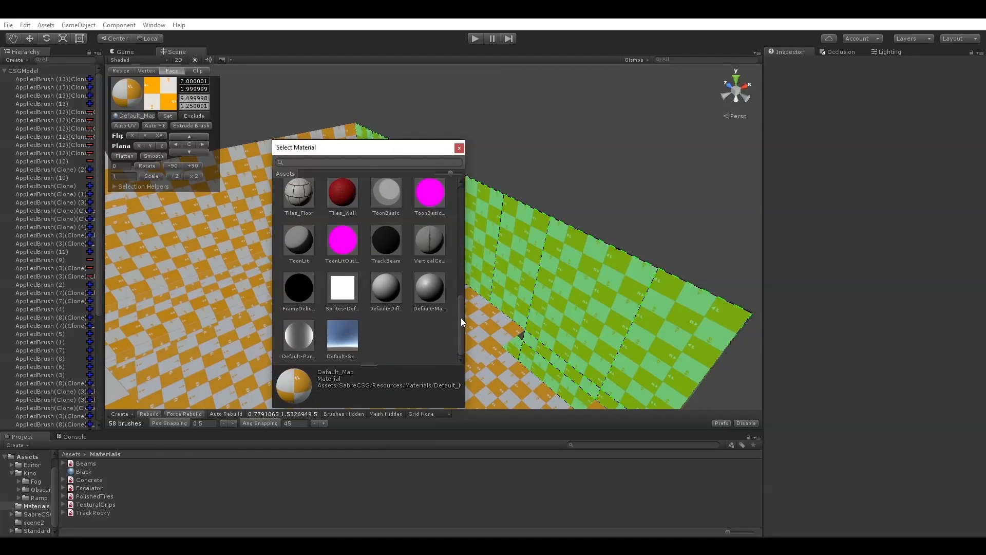
pyautogui.scroll(5, 402, 312)
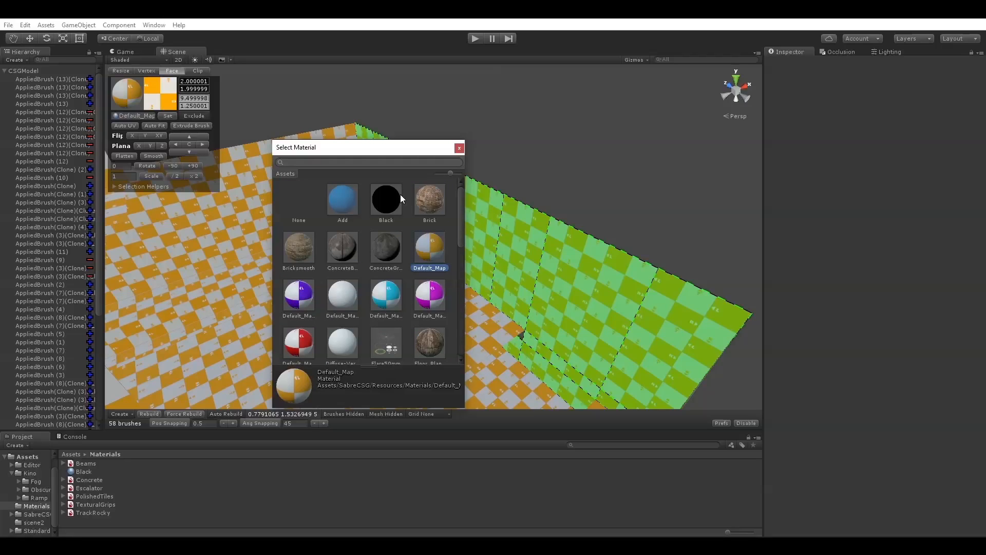
pyautogui.doubleClick(400, 195)
pyautogui.click(531, 156)
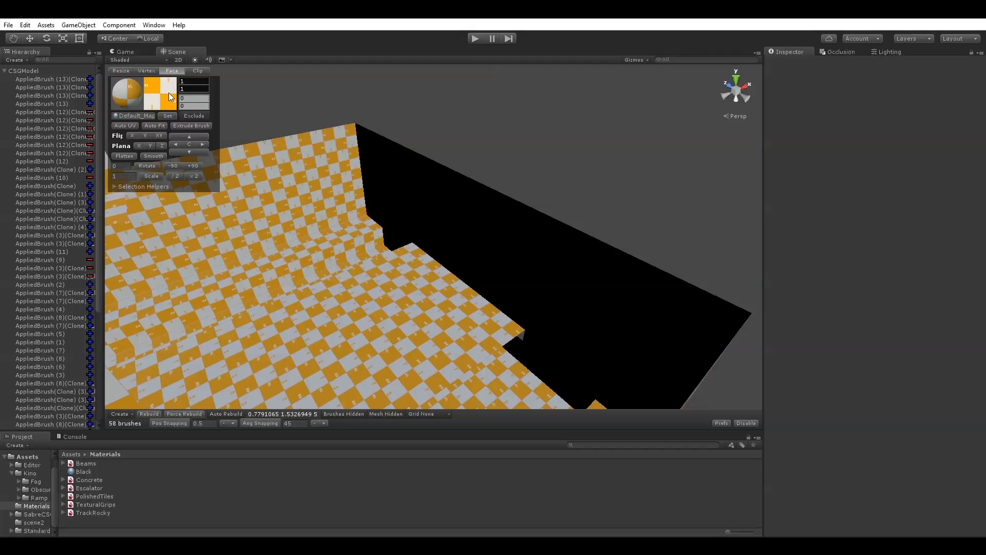
# - Preview the level in the Game view and return to the Scene view
pyautogui.click(126, 52)
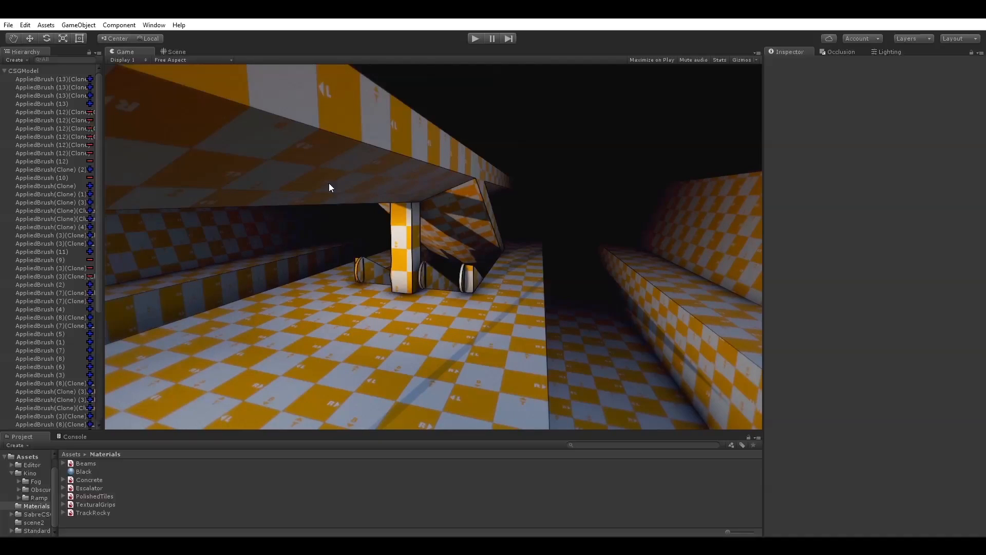
pyautogui.click(178, 51)
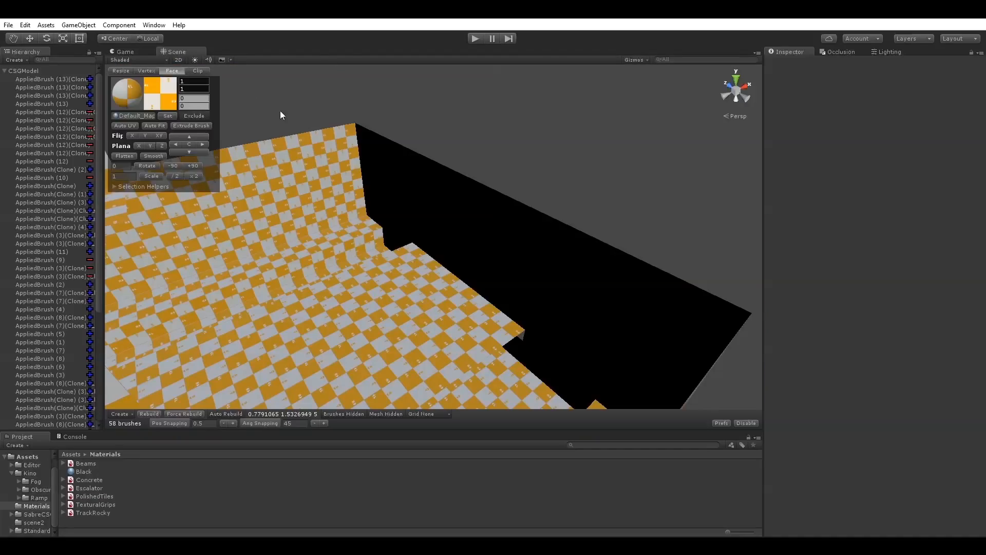
# - Apply the ConcreteGrimeTop material to the lower side faces of the track trenches
pyautogui.scroll(-6, 564, 309)
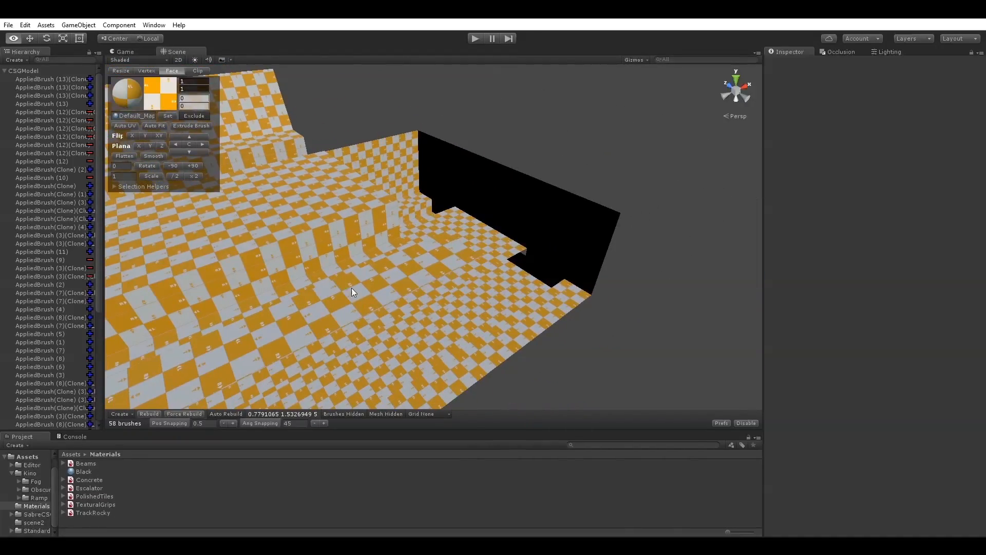
pyautogui.moveTo(352, 289); pyautogui.dragTo(461, 283, button='middle')
pyautogui.scroll(-5, 395, 276)
pyautogui.scroll(10, 393, 272)
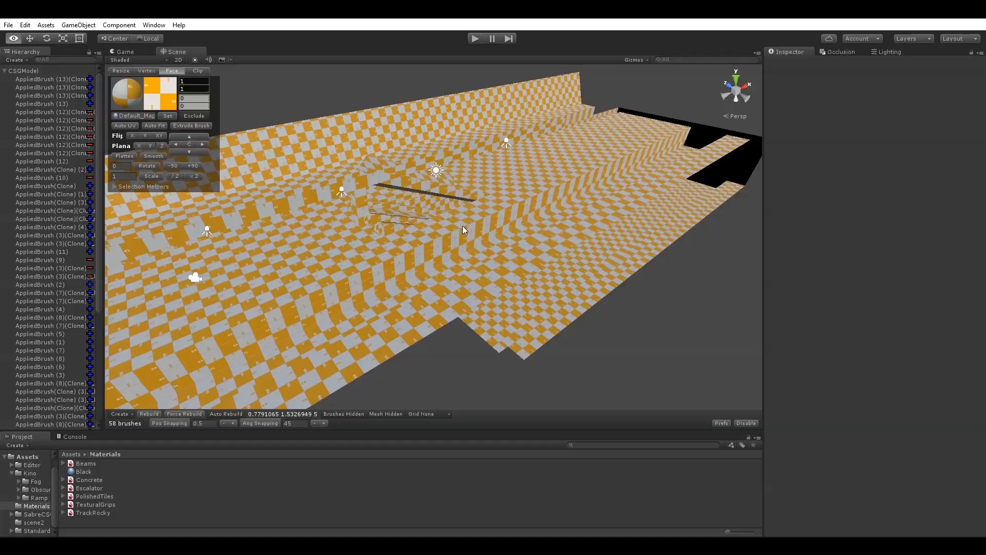
pyautogui.moveTo(564, 244); pyautogui.dragTo(562, 243, button='right')
pyautogui.click(503, 241)
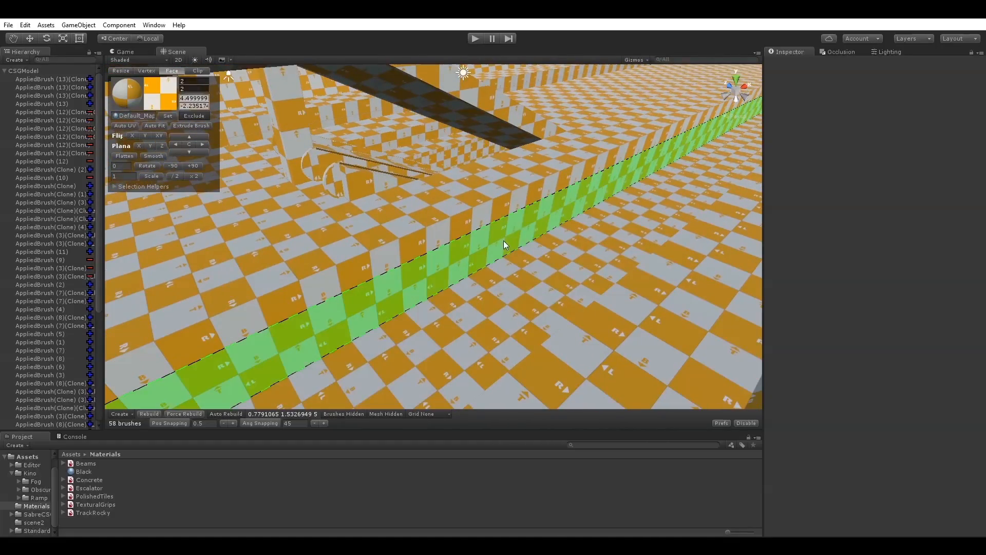
pyautogui.moveTo(419, 236); pyautogui.dragTo(719, 201, button='right')
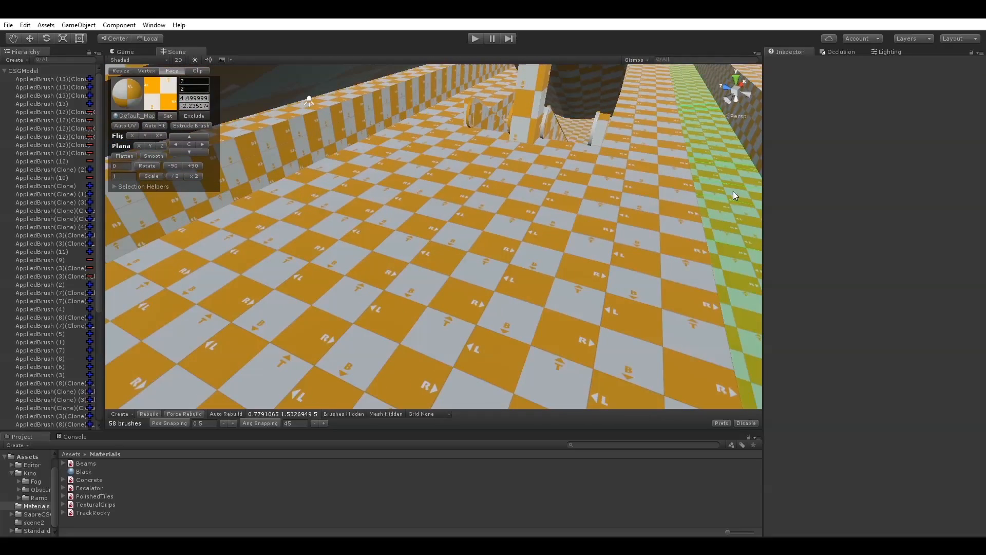
pyautogui.keyDown('shift'); pyautogui.click(755, 152); pyautogui.keyUp('shift')
pyautogui.moveTo(337, 144); pyautogui.dragTo(514, 206, button='right')
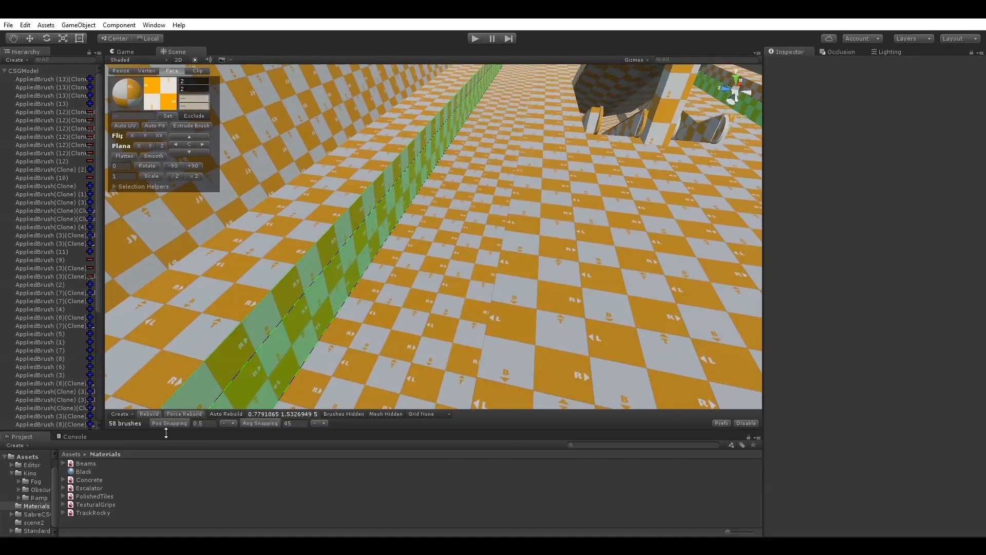
pyautogui.click(64, 479)
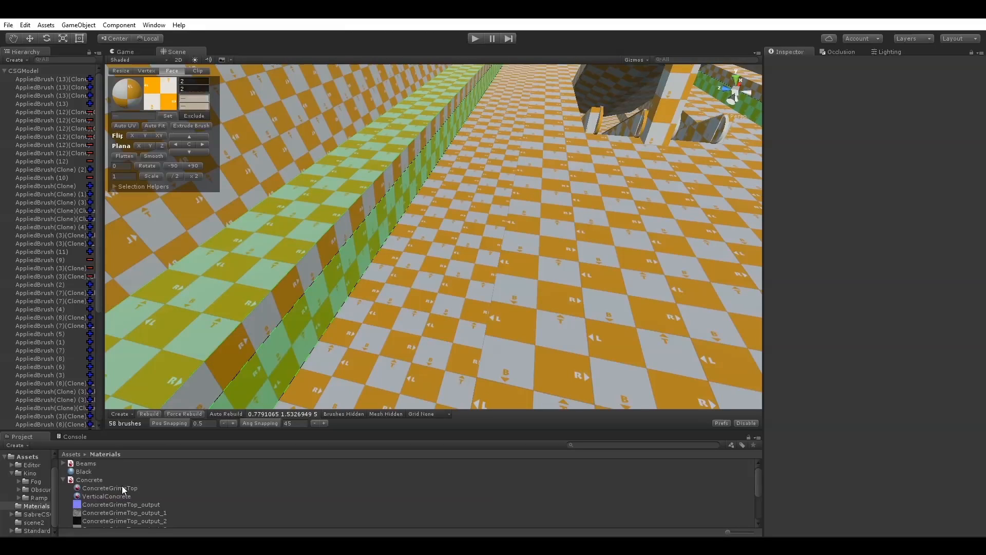
pyautogui.moveTo(108, 487); pyautogui.dragTo(129, 118)
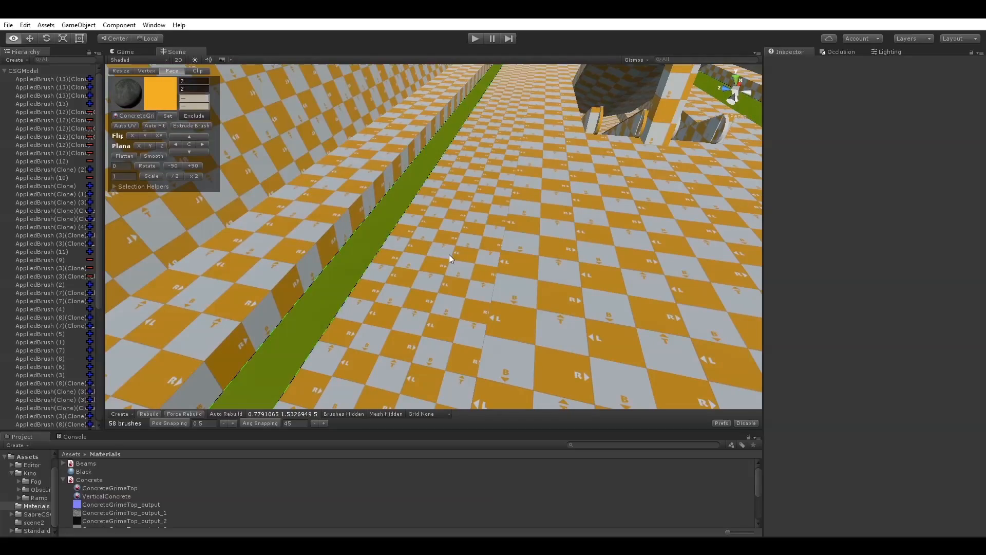
# - Align the ConcreteGrimeTop texture to the top edge of the trench side faces
pyautogui.moveTo(449, 255); pyautogui.dragTo(306, 205, button='right')
pyautogui.keyDown('shift'); pyautogui.click(695, 176); pyautogui.keyUp('shift')
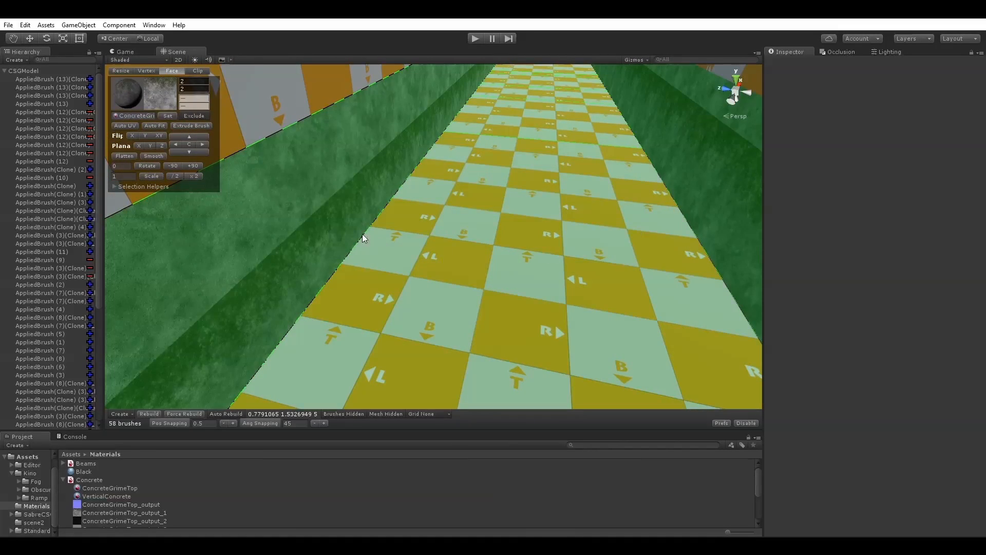
pyautogui.click(189, 137)
# - Apply the ConcreteBeam material to the upper edge faces of the trenches and align its texture to the top
pyautogui.scroll(-5, 406, 214)
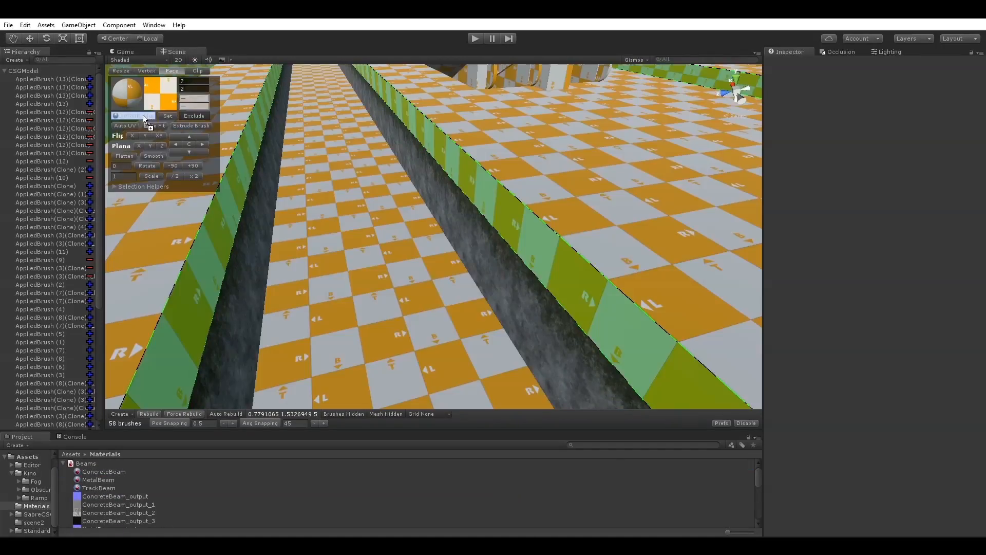
pyautogui.moveTo(142, 115); pyautogui.dragTo(142, 116)
pyautogui.moveTo(436, 269); pyautogui.dragTo(520, 245, button='right')
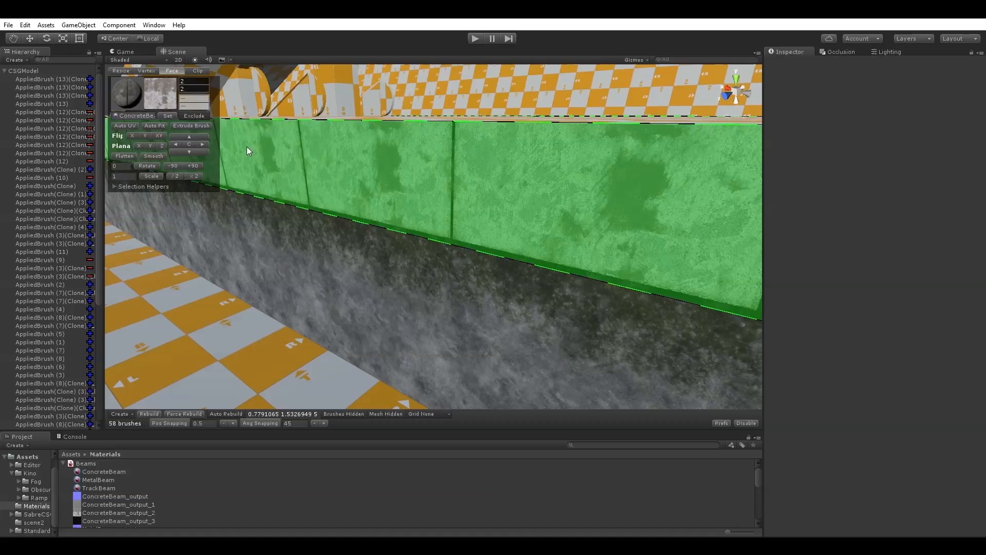
pyautogui.click(200, 134)
# - Halve the ConcreteBeam texture's tiling to 1 on both axes, and try a horizontal tiling of 2
pyautogui.moveTo(360, 267); pyautogui.dragTo(535, 293, button='right')
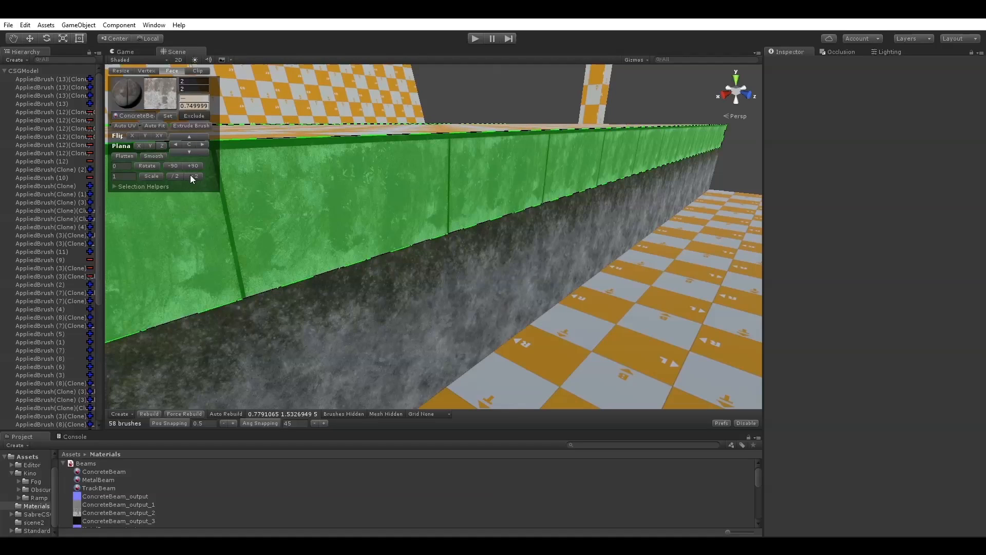
pyautogui.click(175, 177)
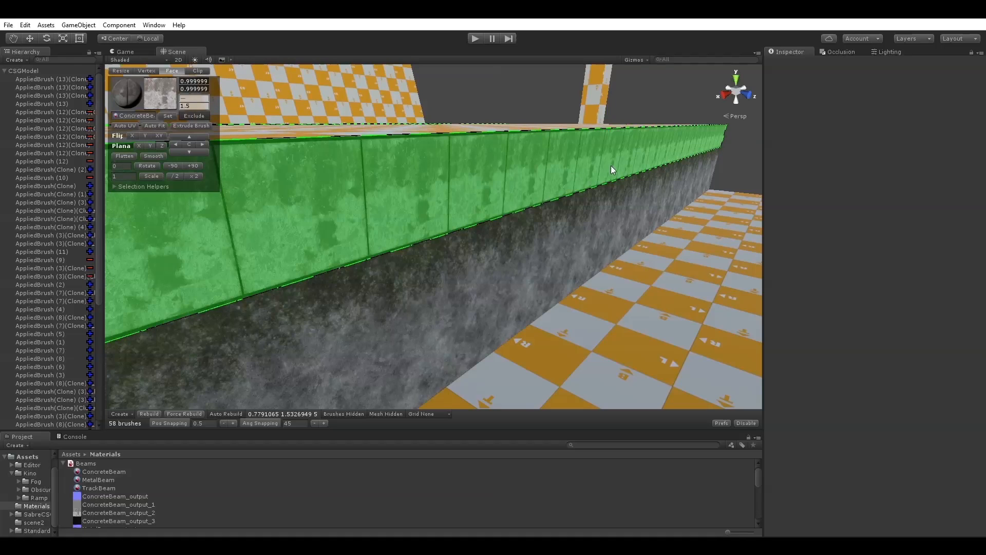
pyautogui.moveTo(511, 90); pyautogui.dragTo(523, 152, button='right')
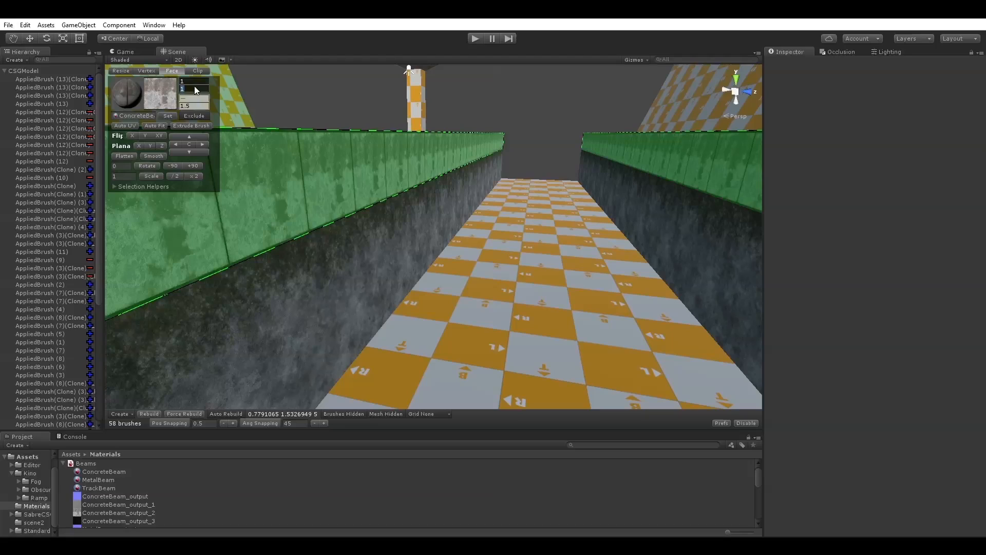
pyautogui.click(188, 82)
pyautogui.press('Return')
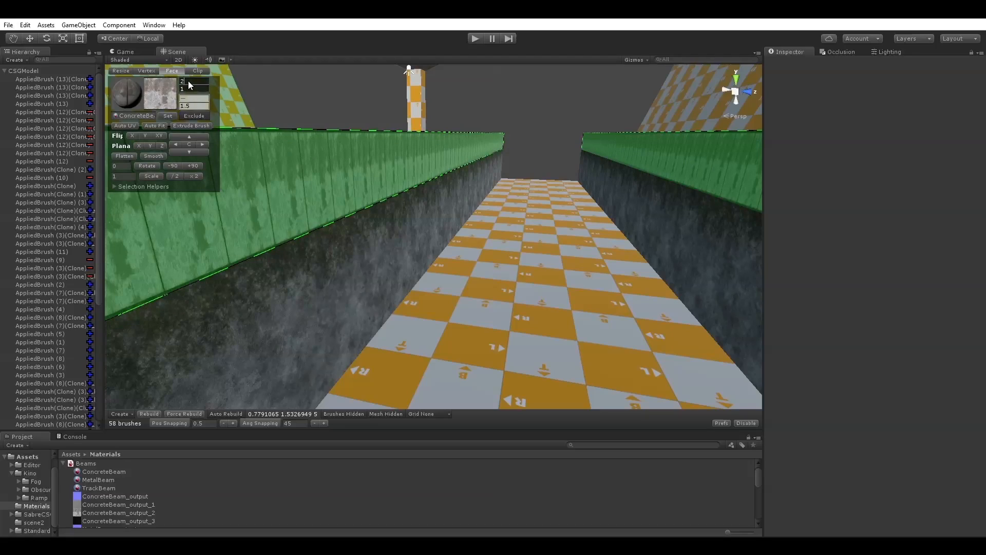
pyautogui.press('Return')
pyautogui.click(366, 98)
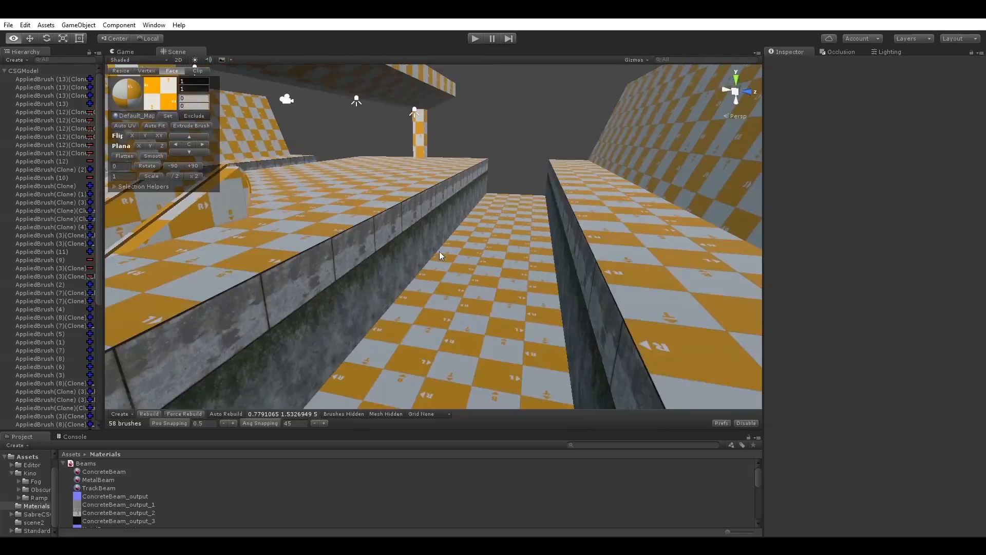
# - Apply the ConcreteBeam material to the outer side faces of the long overhead slab
pyautogui.moveTo(439, 251); pyautogui.dragTo(415, 216, button='right')
pyautogui.click(347, 325)
pyautogui.keyDown('shift'); pyautogui.click(414, 217); pyautogui.keyUp('shift')
pyautogui.keyDown('shift'); pyautogui.click(462, 270); pyautogui.keyUp('shift')
pyautogui.keyDown('shift'); pyautogui.click(580, 252); pyautogui.keyUp('shift')
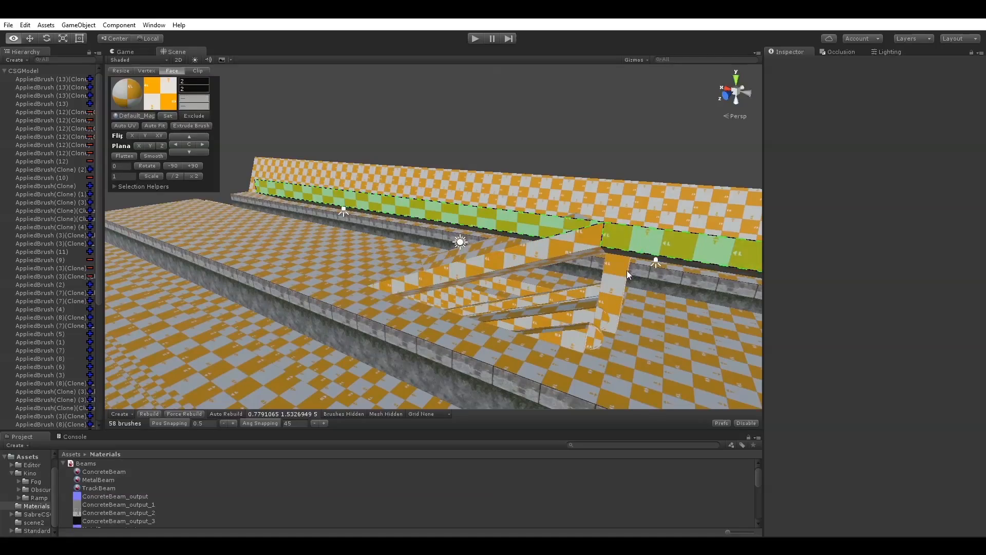
pyautogui.moveTo(626, 270); pyautogui.dragTo(340, 233, button='right')
pyautogui.keyDown('shift'); pyautogui.click(340, 234); pyautogui.keyUp('shift')
pyautogui.keyDown('shift'); pyautogui.click(534, 191); pyautogui.keyUp('shift')
pyautogui.moveTo(534, 191); pyautogui.dragTo(360, 221, button='right')
pyautogui.click(170, 117)
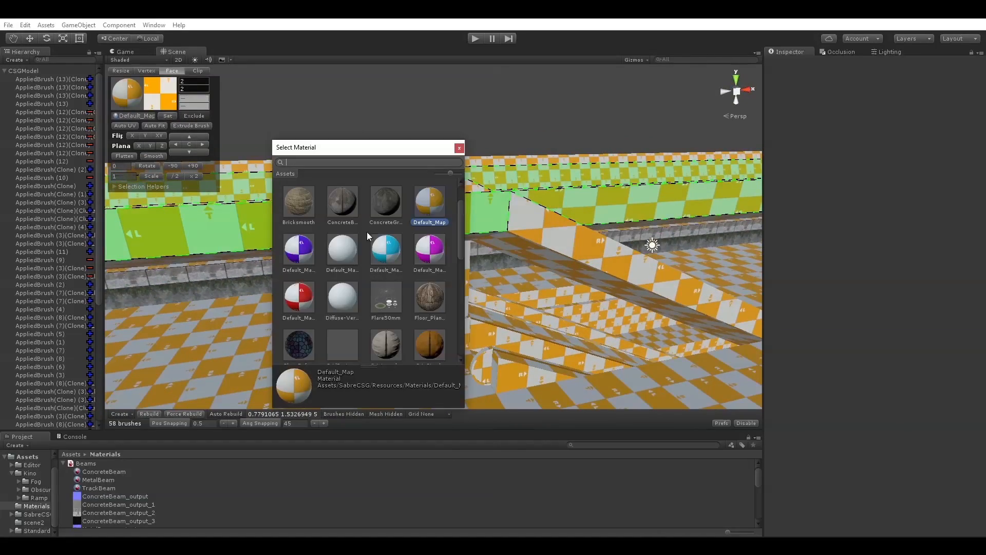
pyautogui.doubleClick(340, 206)
pyautogui.moveTo(340, 210); pyautogui.dragTo(364, 246, button='right')
pyautogui.hotkey('ctrl', 'z')
# - Apply the ConcreteBeam material to the underside faces of the overhead slab and auto-fit the texture
pyautogui.moveTo(402, 178); pyautogui.dragTo(256, 252, button='right')
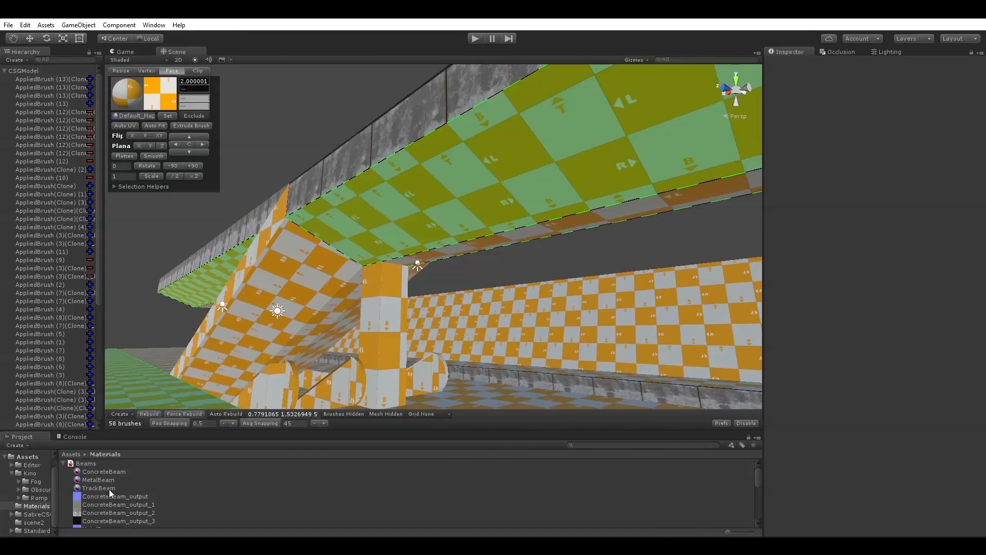
pyautogui.moveTo(110, 473); pyautogui.dragTo(137, 117)
pyautogui.moveTo(352, 274); pyautogui.dragTo(209, 149, button='right')
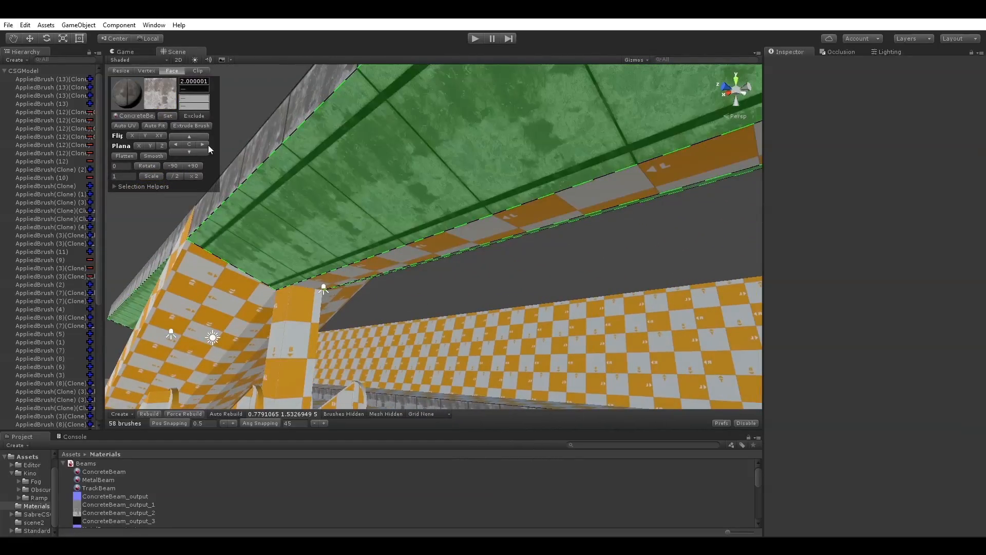
pyautogui.click(155, 127)
# - Copy the texture mapping of the overhead slab's side face onto the adjoining underside faces so the panels line up
pyautogui.moveTo(308, 206); pyautogui.dragTo(418, 248, button='right')
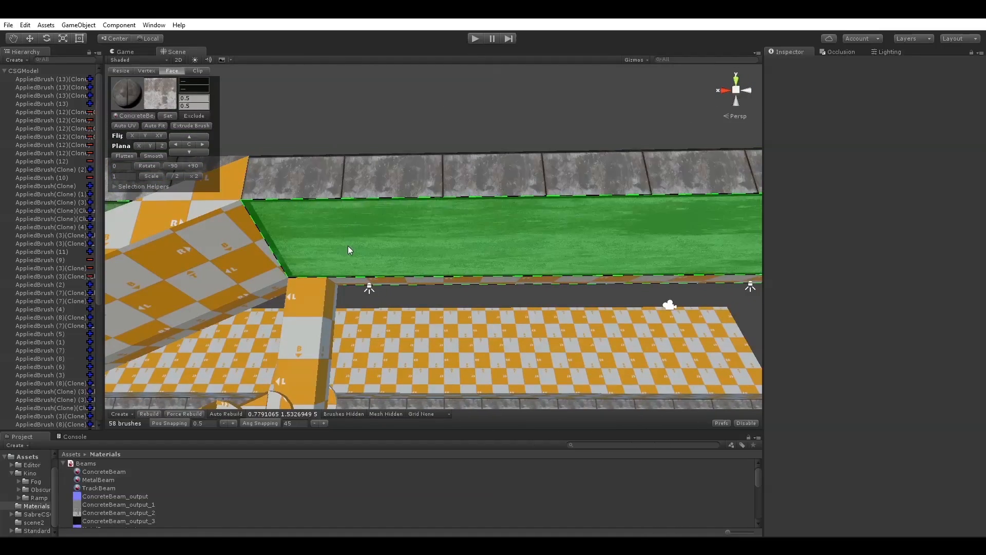
pyautogui.keyDown('shift'); pyautogui.click(388, 187); pyautogui.keyUp('shift')
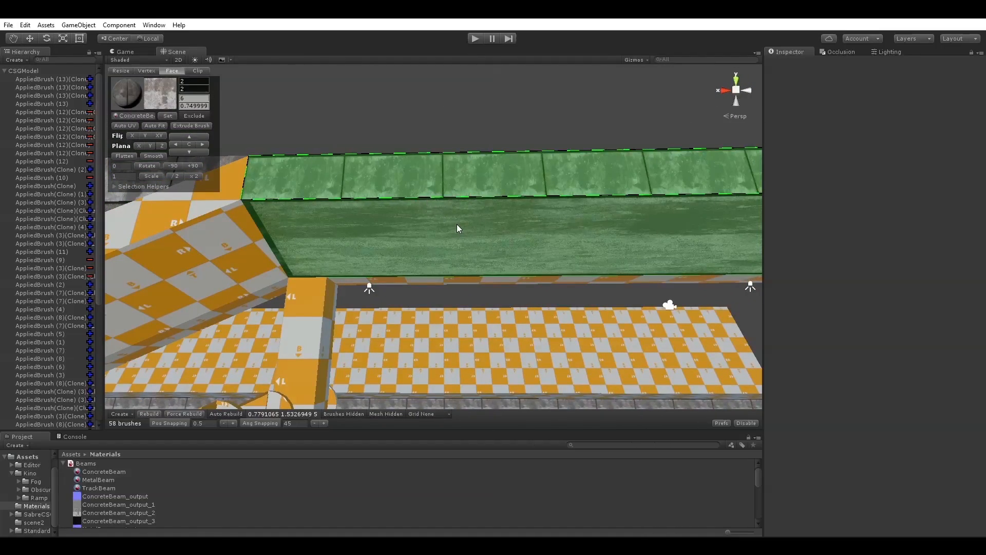
pyautogui.click(456, 225)
pyautogui.keyDown('ctrl'); pyautogui.keyDown('shift'); pyautogui.click(457, 224); pyautogui.keyUp('shift'); pyautogui.keyUp('ctrl')
pyautogui.moveTo(461, 214); pyautogui.dragTo(406, 199, button='right')
# - Reduce the position snapping to 0.0625 and shift the texture on the slab's narrow bottom face until its dark seam runs centrally
pyautogui.click(410, 215)
pyautogui.moveTo(410, 214); pyautogui.dragTo(405, 264)
pyautogui.click(226, 422)
pyautogui.click(225, 422)
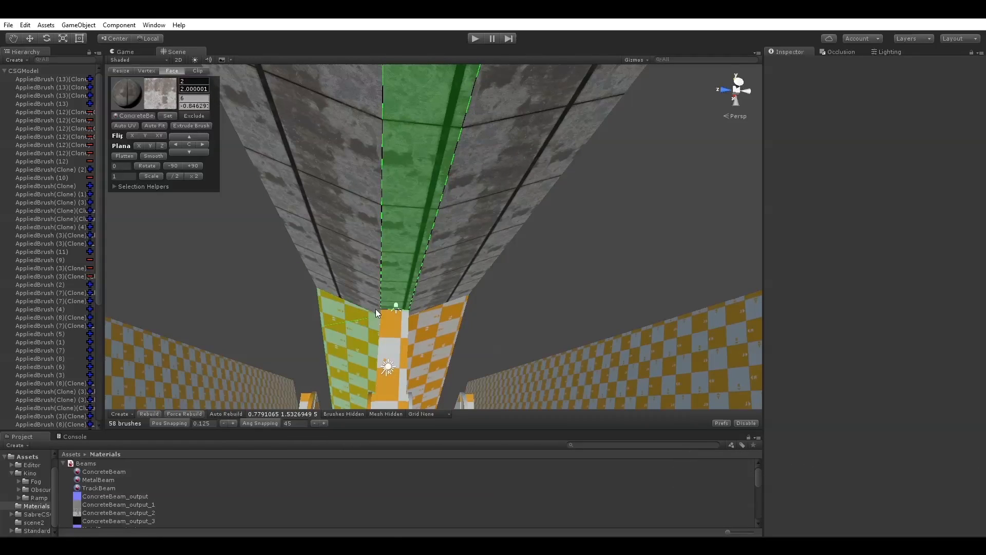
pyautogui.moveTo(396, 306); pyautogui.dragTo(399, 253)
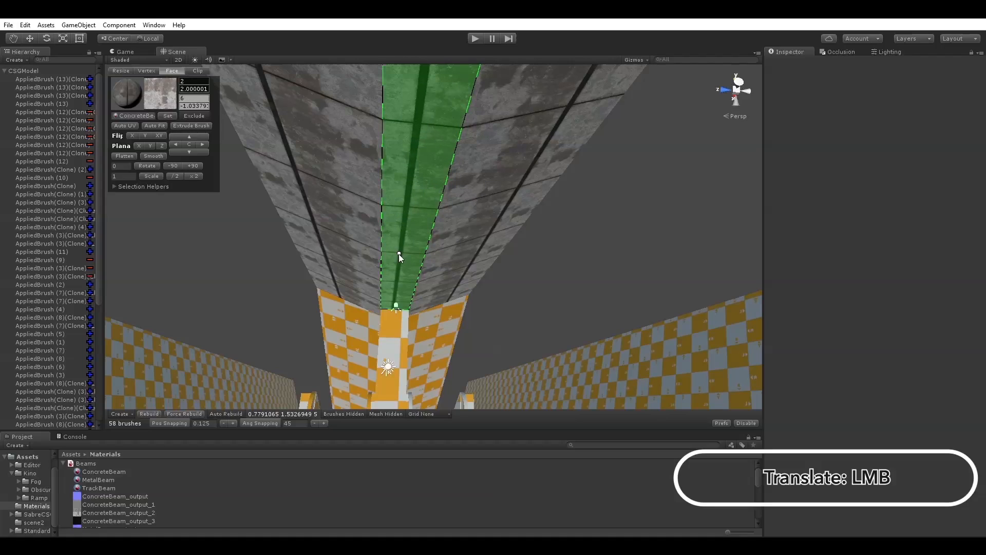
pyautogui.click(223, 424)
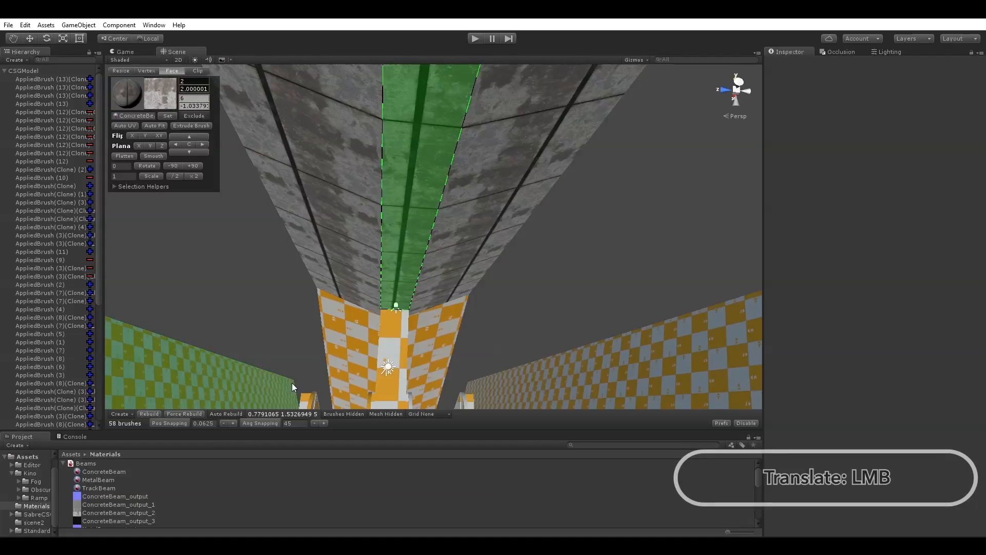
pyautogui.moveTo(409, 257); pyautogui.dragTo(413, 257)
pyautogui.click(590, 228)
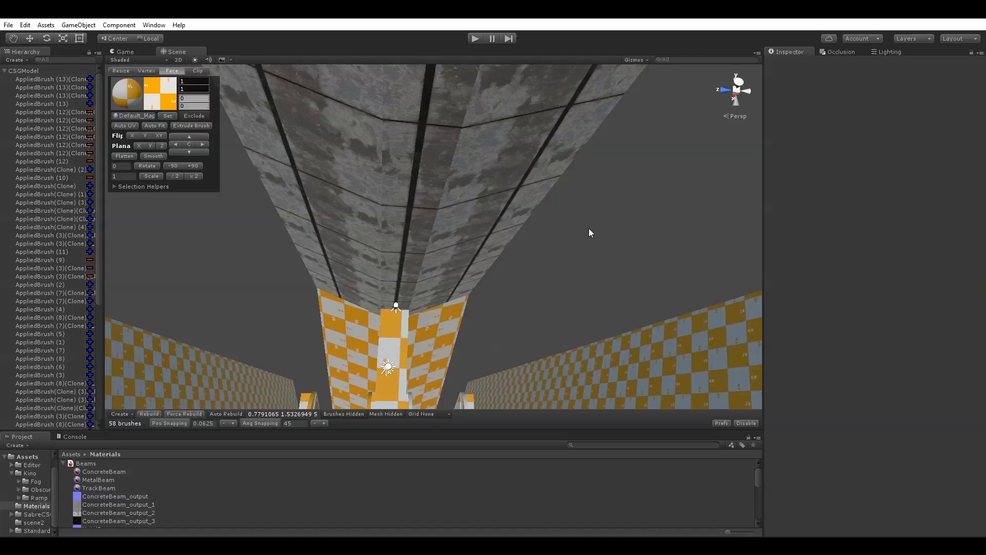
# - Extend the ConcreteBeam texture across the remaining checkered faces of the sloped overhead sections
pyautogui.keyDown('alt'); pyautogui.moveTo(566, 255); pyautogui.dragTo(626, 188); pyautogui.keyUp('alt')
pyautogui.click(426, 240)
pyautogui.click(366, 259)
pyautogui.click(460, 252)
pyautogui.click(430, 253)
pyautogui.click(461, 253)
pyautogui.click(404, 194)
pyautogui.click(415, 169)
pyautogui.keyDown('alt'); pyautogui.moveTo(413, 166); pyautogui.dragTo(478, 116); pyautogui.keyUp('alt')
# - Copy the ConcreteGrimeTop material from the trench side to the lower level's ledge side faces and align the texture to the top
pyautogui.click(335, 210)
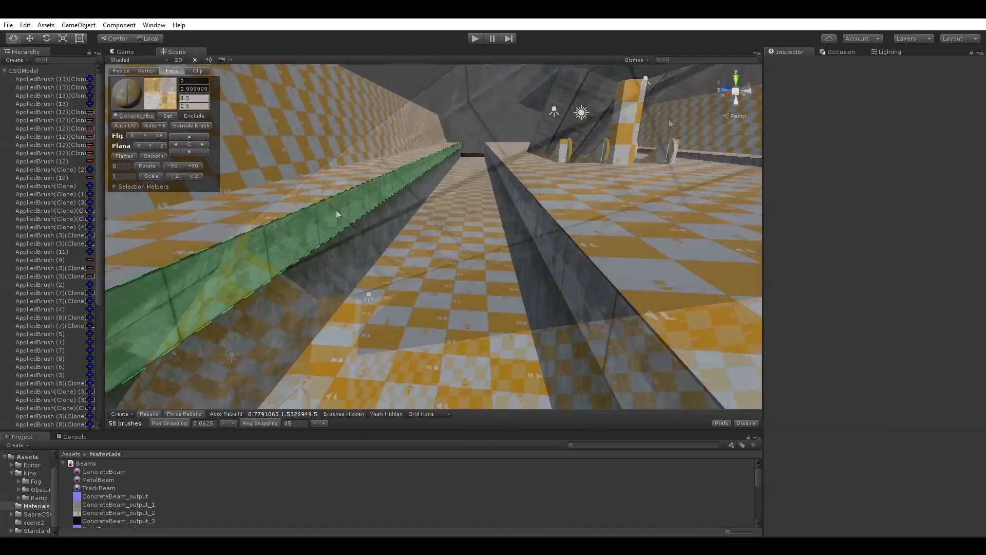
pyautogui.scroll(-10, 381, 180)
pyautogui.keyDown('alt'); pyautogui.moveTo(426, 173); pyautogui.dragTo(459, 322); pyautogui.keyUp('alt')
pyautogui.scroll(4, 460, 321)
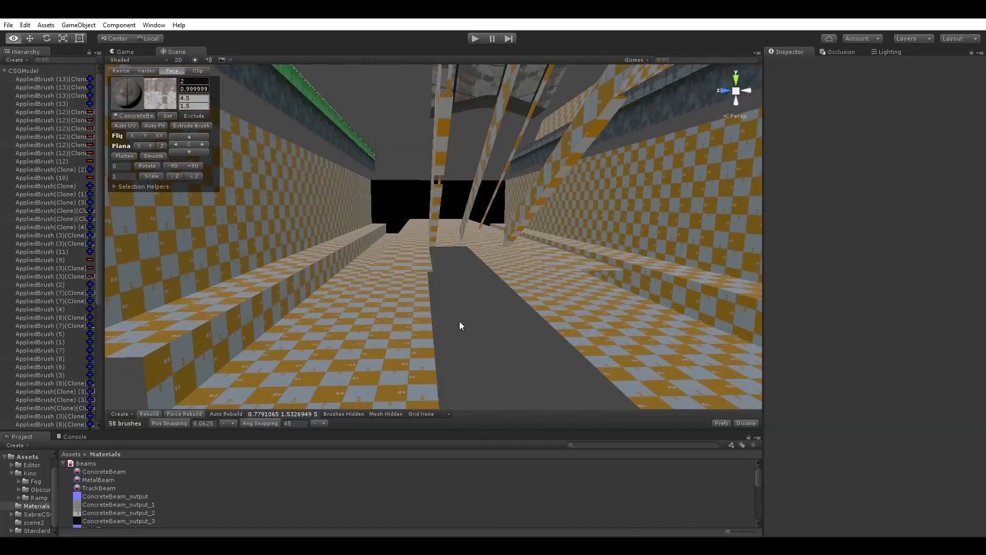
pyautogui.click(359, 133)
pyautogui.click(386, 135)
pyautogui.moveTo(393, 105); pyautogui.dragTo(360, 260, button='middle')
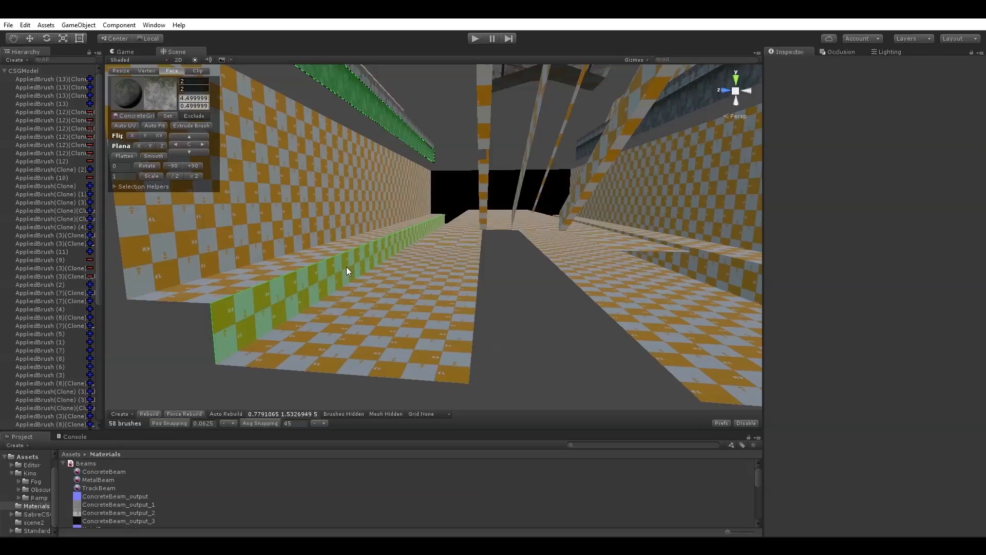
pyautogui.click(346, 267)
pyautogui.click(329, 276)
pyautogui.click(194, 138)
pyautogui.click(624, 262)
pyautogui.moveTo(595, 278); pyautogui.dragTo(475, 269, button='middle')
pyautogui.click(196, 139)
pyautogui.click(426, 376)
pyautogui.moveTo(475, 269)
pyautogui.keyDown('alt'); pyautogui.mouseDown()
pyautogui.moveTo(435, 272)
pyautogui.moveTo(509, 287)
pyautogui.moveTo(462, 277)
pyautogui.mouseUp(); pyautogui.keyUp('alt')
pyautogui.scroll(3, 509, 286)
pyautogui.click(462, 287)
pyautogui.scroll(-1, 177, 466)
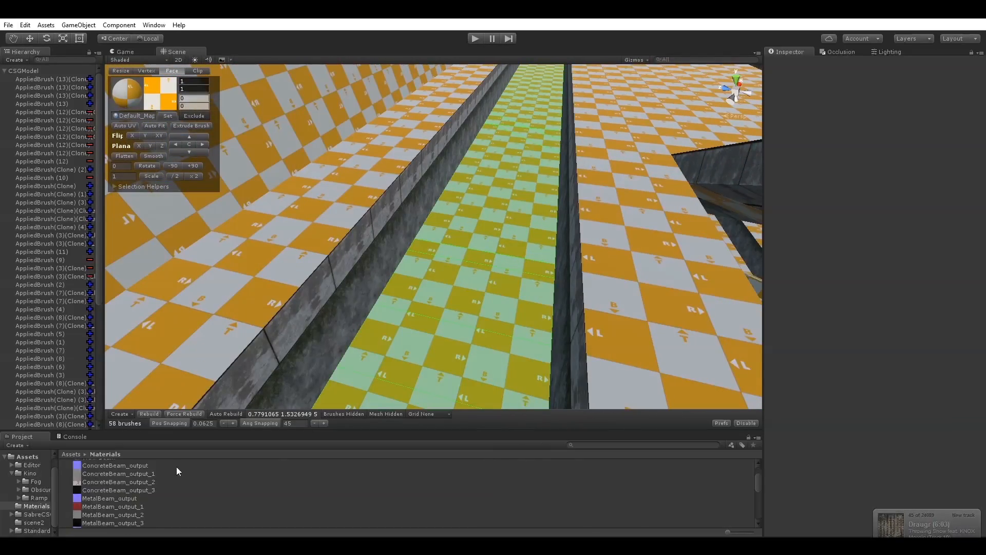
pyautogui.scroll(-3, 164, 478)
pyautogui.moveTo(137, 497)
pyautogui.mouseDown()
pyautogui.moveTo(269, 262)
pyautogui.moveTo(149, 491)
pyautogui.mouseUp()
# - Apply the Tiles_Floor material to all platform floor faces beside the trenches and around the escalators
pyautogui.click(251, 284)
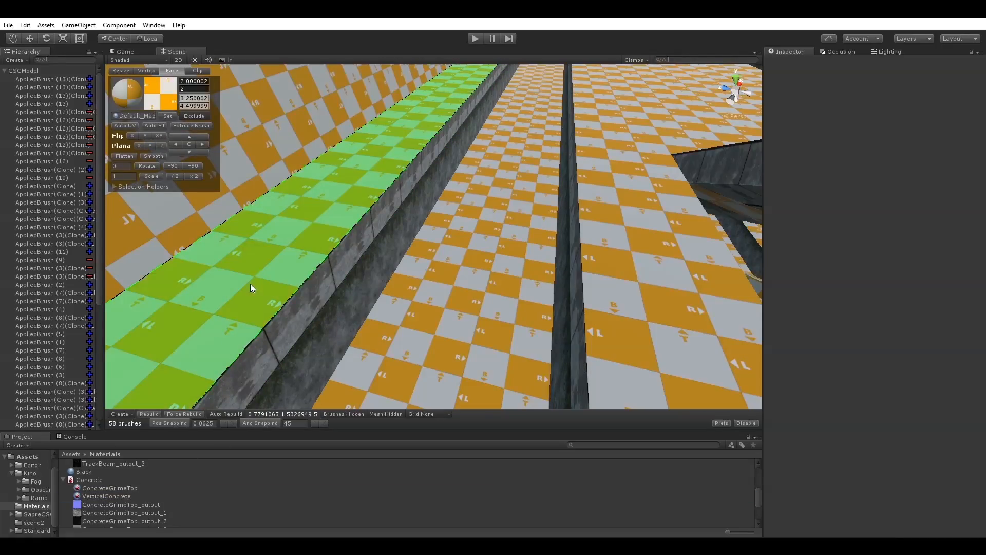
pyautogui.moveTo(606, 278); pyautogui.dragTo(329, 241, button='middle')
pyautogui.keyDown('shift'); pyautogui.click(424, 230); pyautogui.keyUp('shift')
pyautogui.moveTo(637, 267); pyautogui.dragTo(391, 288, button='middle')
pyautogui.keyDown('shift'); pyautogui.click(535, 294); pyautogui.keyUp('shift')
pyautogui.moveTo(534, 294); pyautogui.dragTo(652, 305, button='middle')
pyautogui.keyDown('shift'); pyautogui.click(421, 298); pyautogui.keyUp('shift')
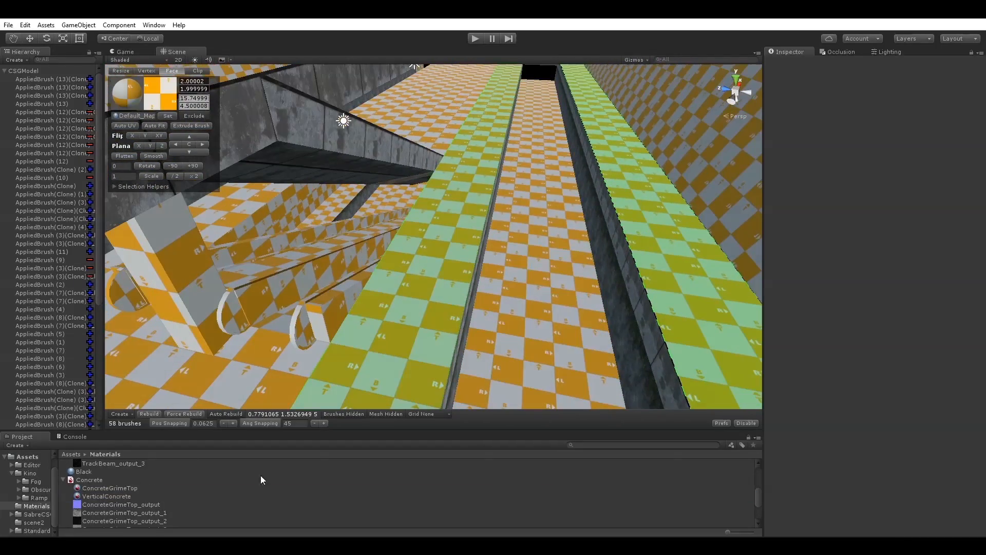
pyautogui.scroll(-3, 261, 477)
pyautogui.click(63, 508)
pyautogui.moveTo(395, 303); pyautogui.dragTo(365, 281, button='middle')
pyautogui.keyDown('shift'); pyautogui.click(314, 299); pyautogui.keyUp('shift')
pyautogui.moveTo(313, 298); pyautogui.dragTo(422, 285, button='middle')
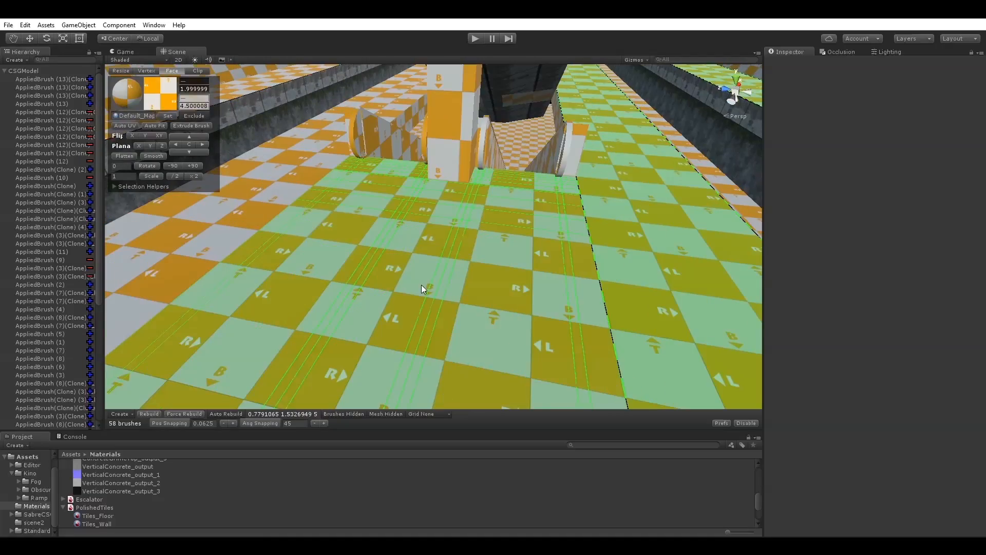
pyautogui.keyDown('shift'); pyautogui.click(206, 272); pyautogui.keyUp('shift')
pyautogui.moveTo(206, 272); pyautogui.dragTo(375, 280, button='middle')
pyautogui.keyDown('shift'); pyautogui.click(440, 262); pyautogui.keyUp('shift')
pyautogui.moveTo(545, 272); pyautogui.dragTo(390, 257, button='middle')
pyautogui.keyDown('shift'); pyautogui.click(361, 278); pyautogui.keyUp('shift')
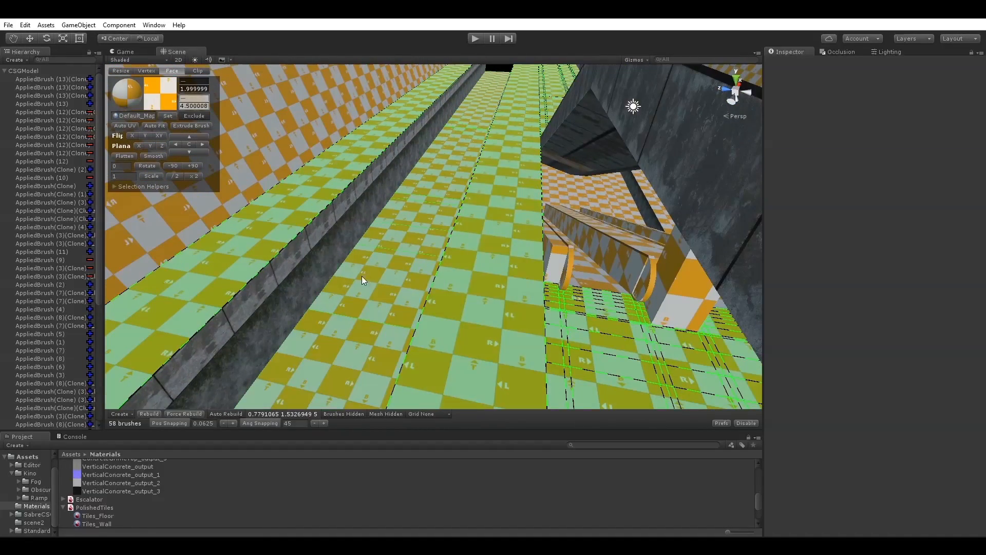
pyautogui.click(167, 117)
pyautogui.scroll(-7, 425, 323)
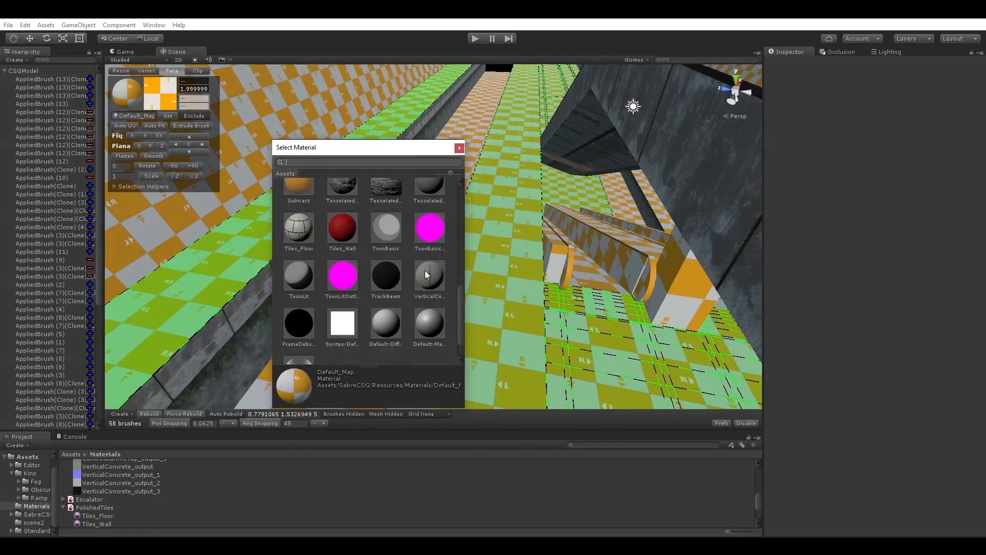
pyautogui.click(304, 232)
pyautogui.moveTo(525, 215); pyautogui.dragTo(404, 247, button='right')
pyautogui.press('Escape')
# - Apply the VerticalConcrete material to the faces of the support columns at the escalators
pyautogui.click(401, 251)
pyautogui.moveTo(417, 295); pyautogui.dragTo(294, 272, button='right')
pyautogui.moveTo(229, 246); pyautogui.dragTo(269, 392, button='right')
pyautogui.scroll(-3, 129, 505)
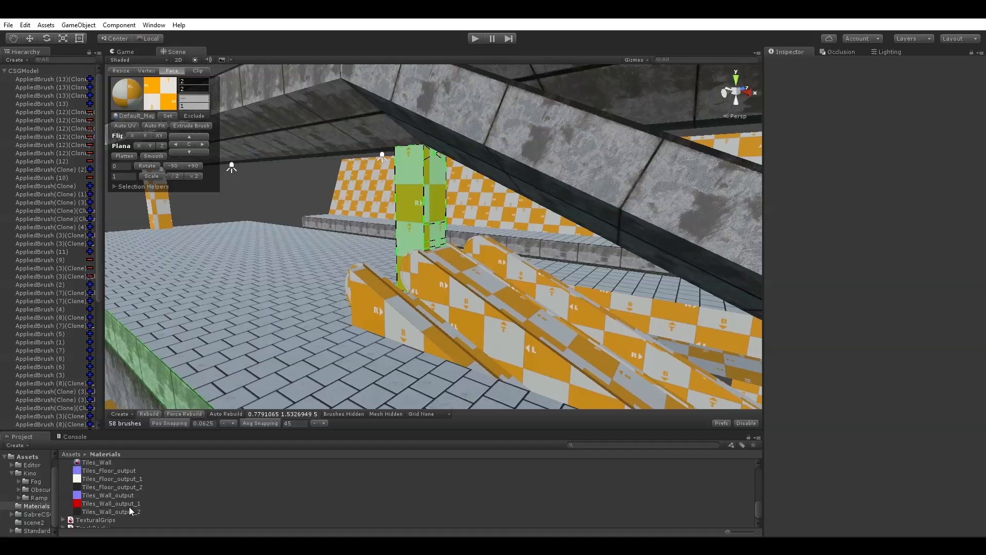
pyautogui.scroll(2, 130, 511)
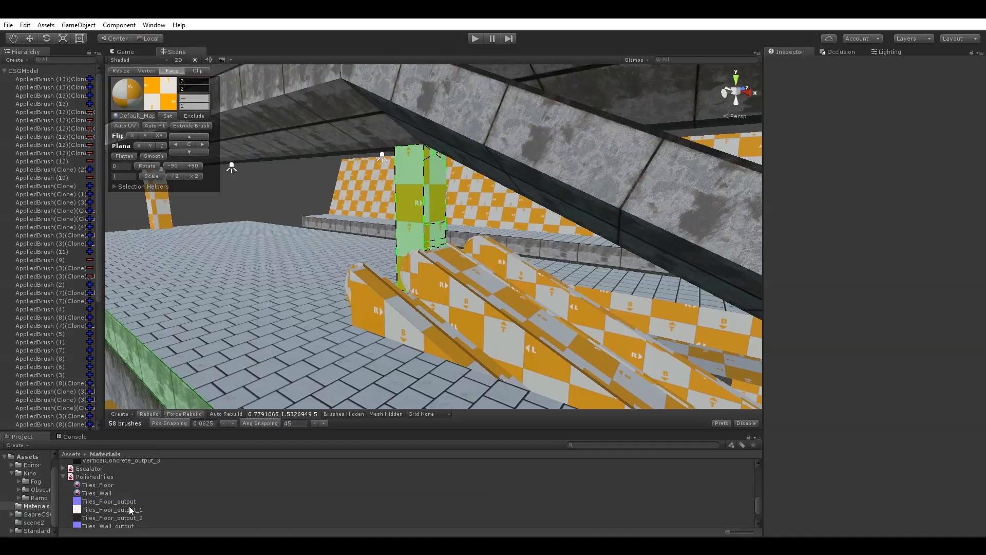
pyautogui.click(166, 118)
pyautogui.scroll(-6, 407, 354)
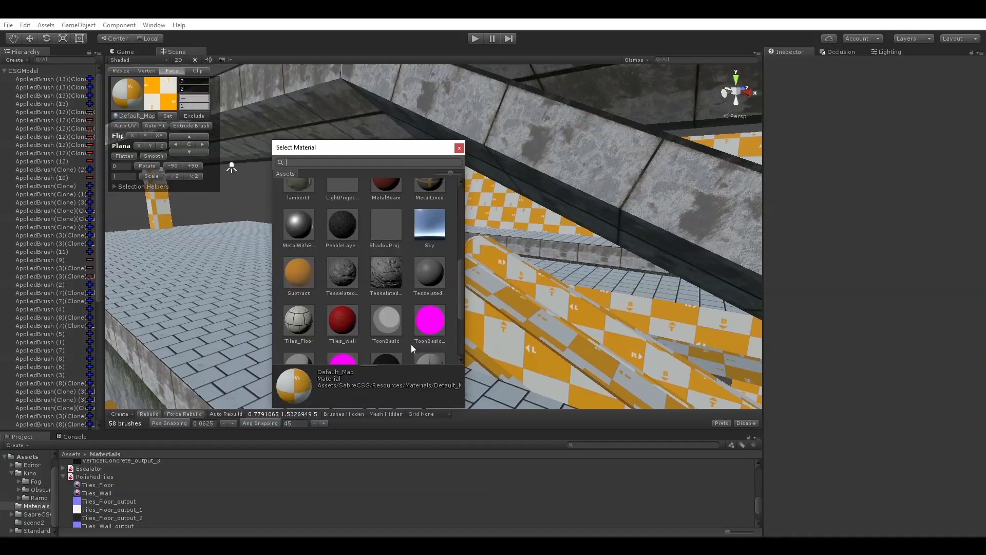
pyautogui.scroll(-2, 411, 344)
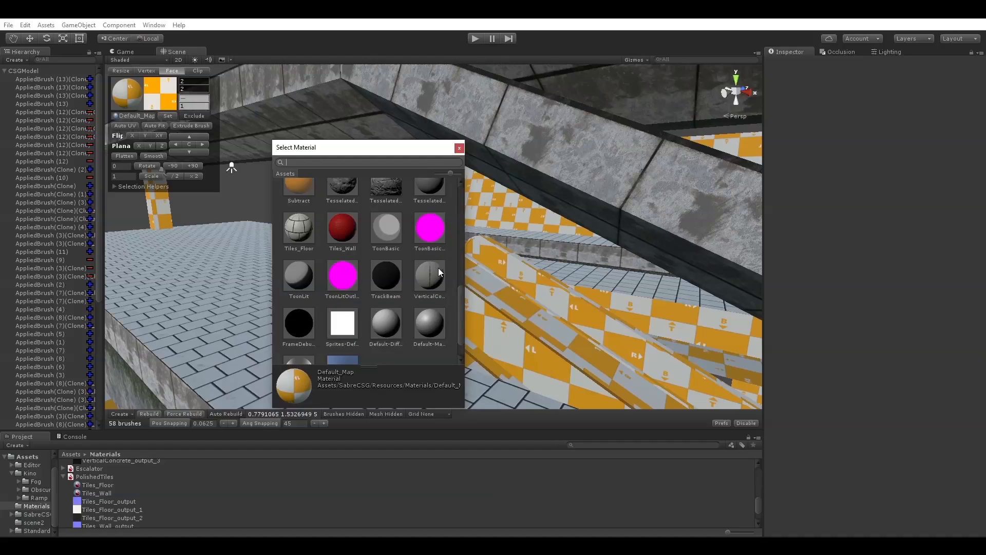
pyautogui.doubleClick(437, 270)
# - Fit the VerticalConcrete texture to the support column's faces and set its tiling to 2 by 4
pyautogui.moveTo(429, 275)
pyautogui.keyDown('alt'); pyautogui.mouseDown()
pyautogui.moveTo(456, 197)
pyautogui.moveTo(382, 248)
pyautogui.mouseUp(); pyautogui.keyUp('alt')
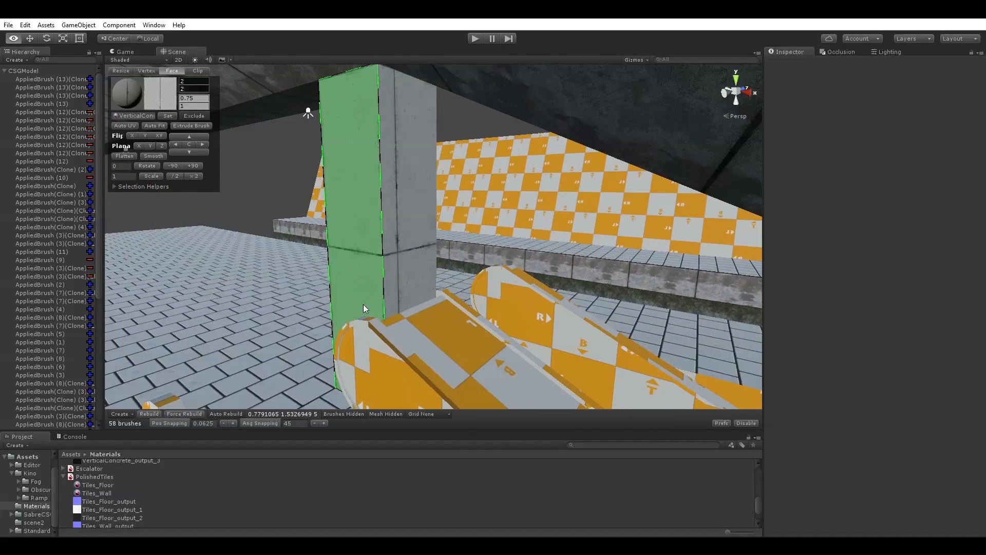
pyautogui.keyDown('alt'); pyautogui.moveTo(363, 304); pyautogui.dragTo(412, 296); pyautogui.keyUp('alt')
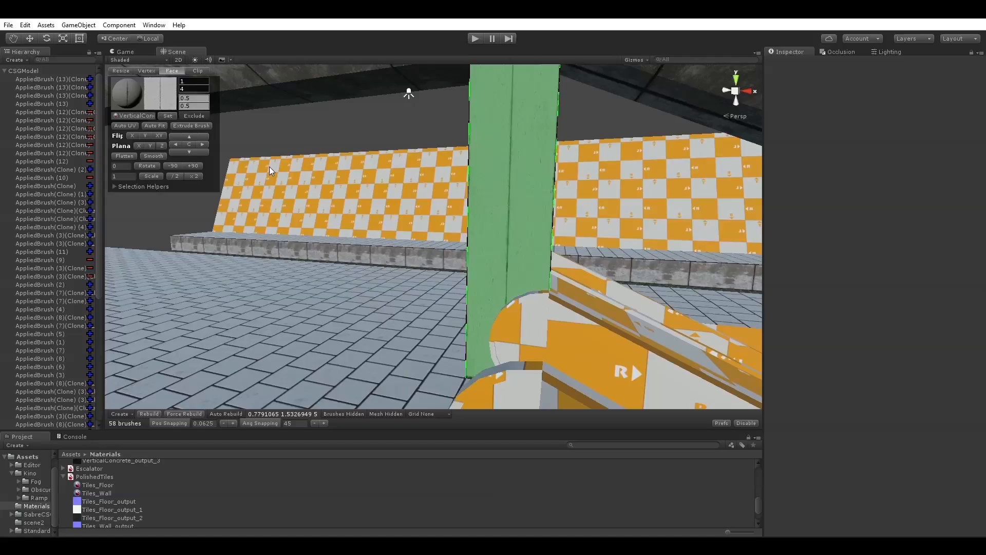
pyautogui.keyDown('alt'); pyautogui.moveTo(269, 167); pyautogui.dragTo(379, 241); pyautogui.keyUp('alt')
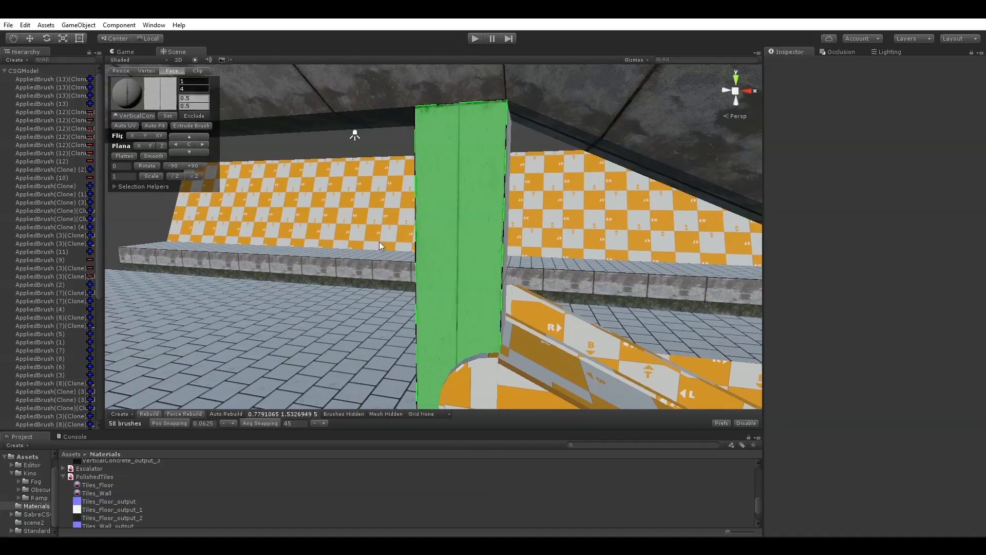
pyautogui.click(188, 81)
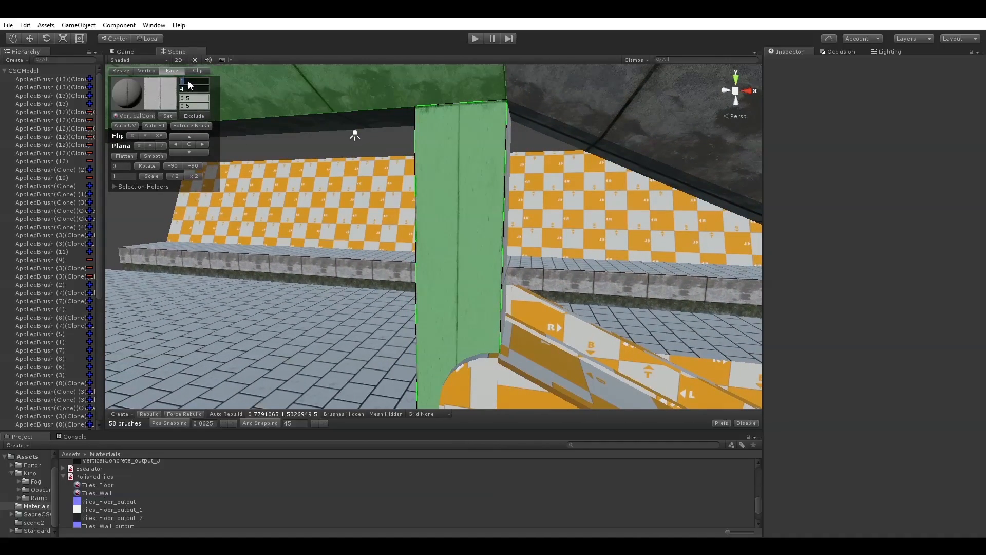
pyautogui.write('2')
pyautogui.keyDown('alt'); pyautogui.moveTo(500, 237); pyautogui.dragTo(294, 224); pyautogui.keyUp('alt')
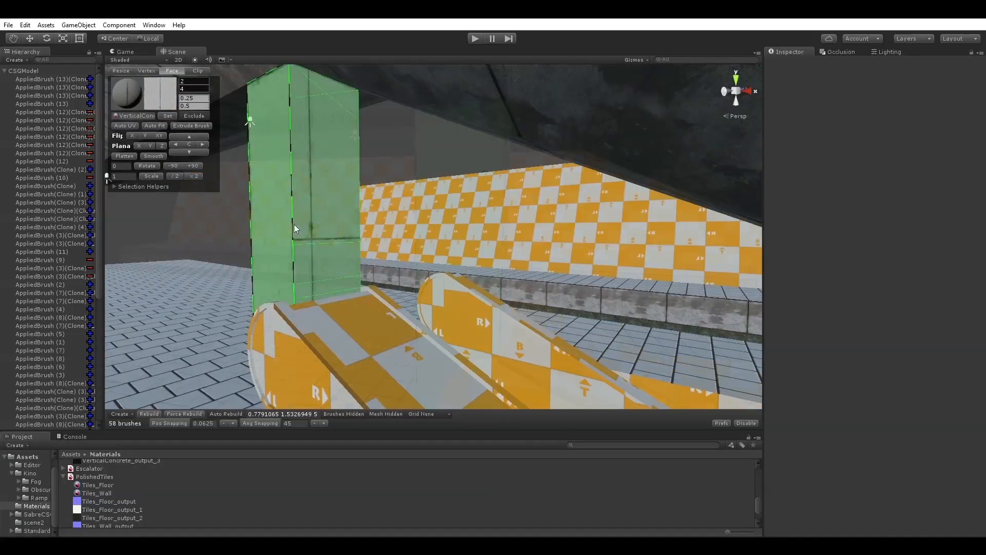
pyautogui.click(340, 242)
# - Apply the VerticalConcrete material to the lower level's side walls beneath the ConcreteBeam edges, undoing any mistaken changes
pyautogui.keyDown('alt'); pyautogui.moveTo(416, 245); pyautogui.dragTo(486, 274); pyautogui.keyUp('alt')
pyautogui.keyDown('shift'); pyautogui.click(481, 278); pyautogui.keyUp('shift')
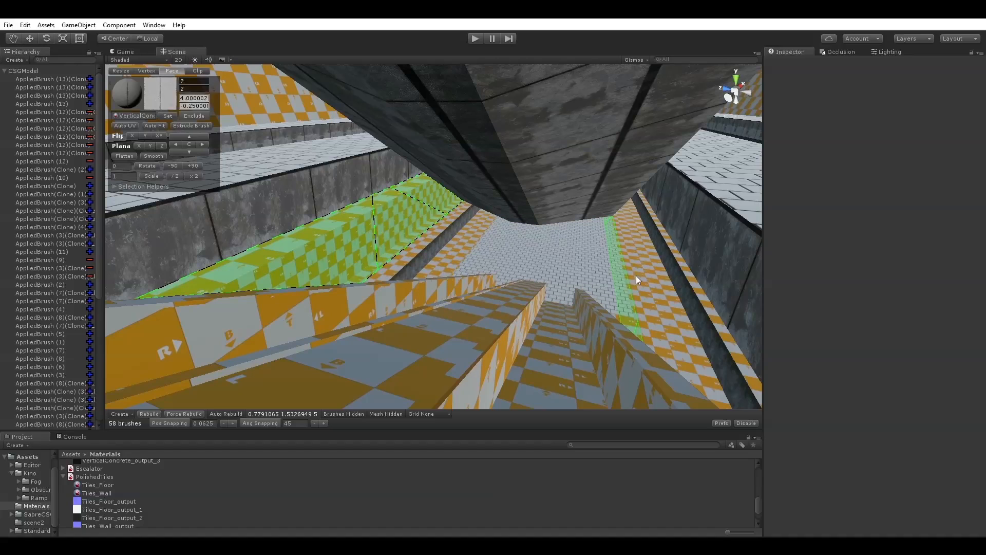
pyautogui.keyDown('shift'); pyautogui.click(674, 255); pyautogui.keyUp('shift')
pyautogui.keyDown('alt'); pyautogui.moveTo(674, 255); pyautogui.dragTo(561, 275); pyautogui.keyUp('alt')
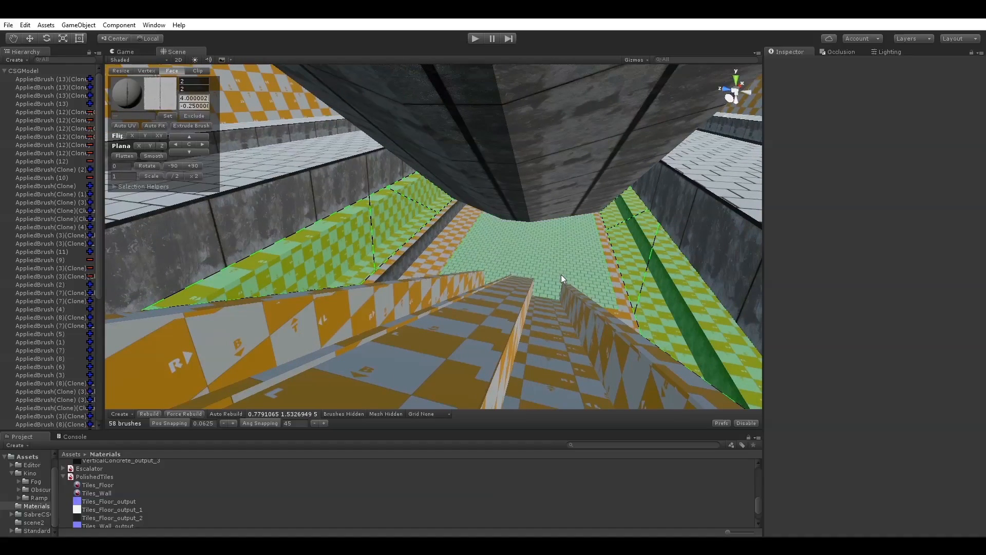
pyautogui.click(192, 118)
pyautogui.hotkey('ctrl', 'z')
pyautogui.hotkey('ctrl', 'z')
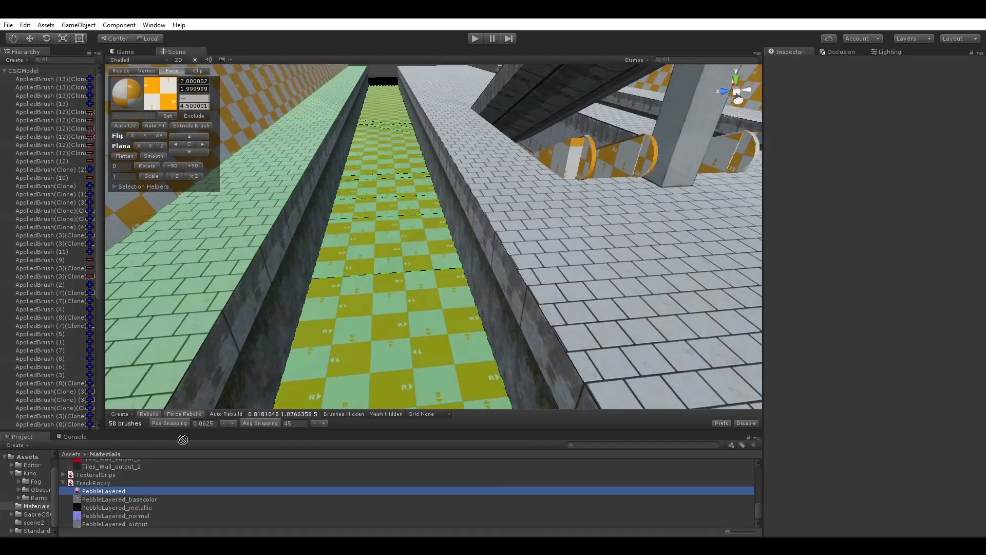
# - Apply the PebbleLayered material to the track bed floor faces inside the trench
pyautogui.moveTo(120, 495); pyautogui.dragTo(133, 115)
pyautogui.moveTo(134, 115); pyautogui.dragTo(133, 115)
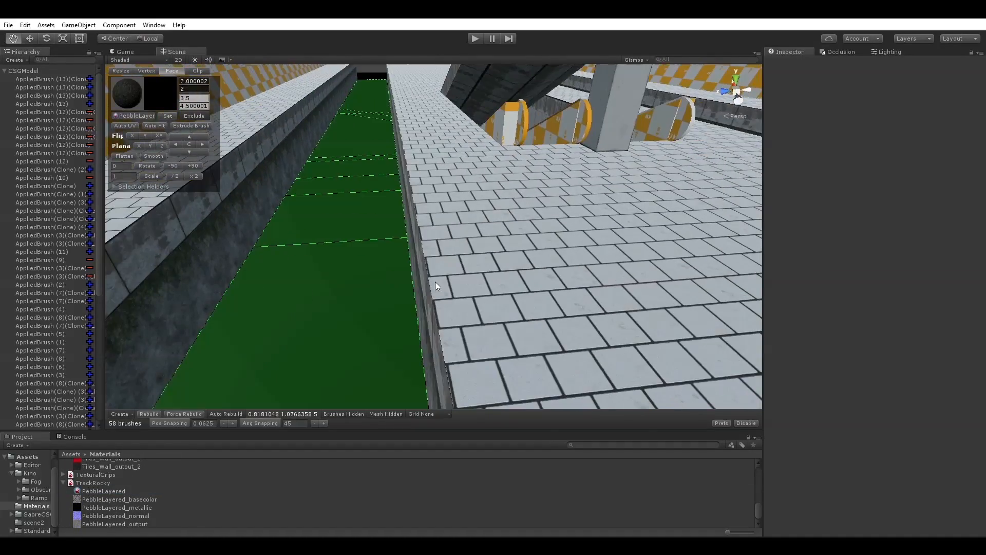
pyautogui.moveTo(435, 281); pyautogui.dragTo(400, 338, button='right')
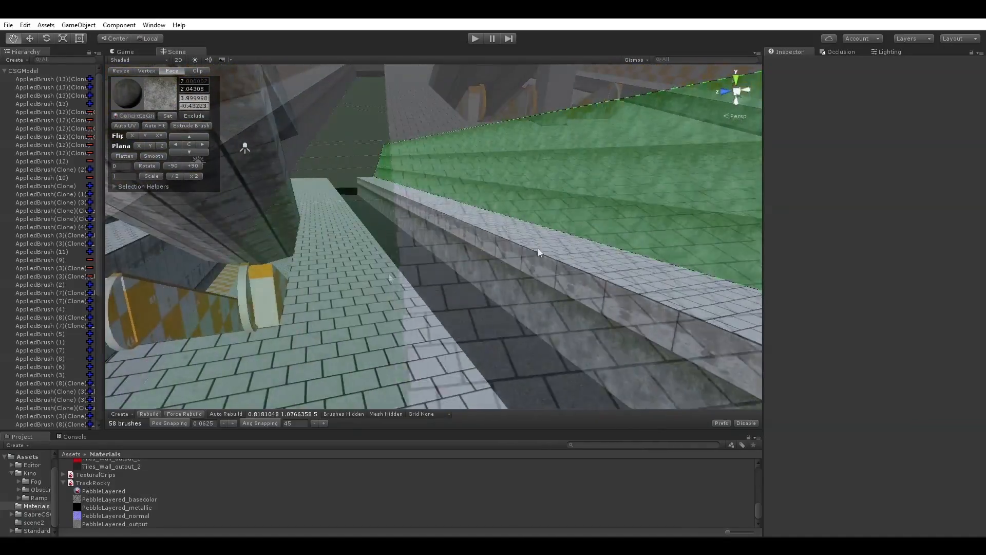
pyautogui.moveTo(539, 248); pyautogui.dragTo(492, 73, button='right')
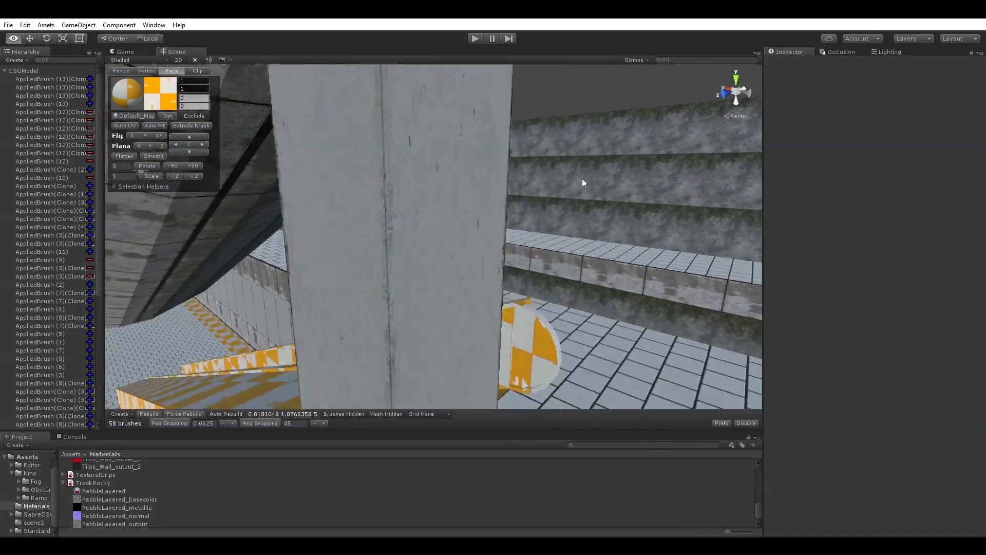
pyautogui.moveTo(582, 178); pyautogui.dragTo(490, 218, button='right')
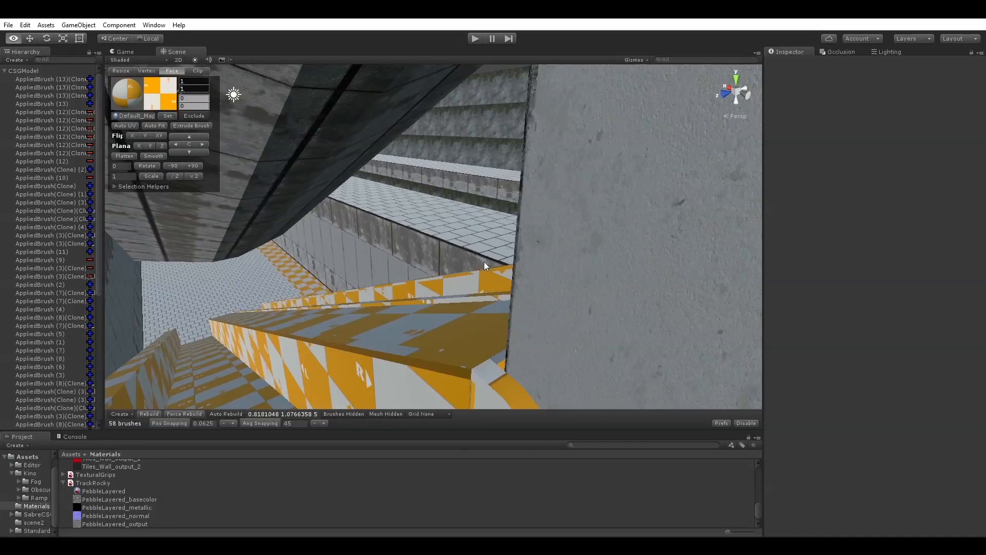
# - Copy the VerticalConcrete material onto the station's slanted side walls above the outer platforms
pyautogui.keyDown('ctrl'); pyautogui.click(343, 262); pyautogui.keyUp('ctrl')
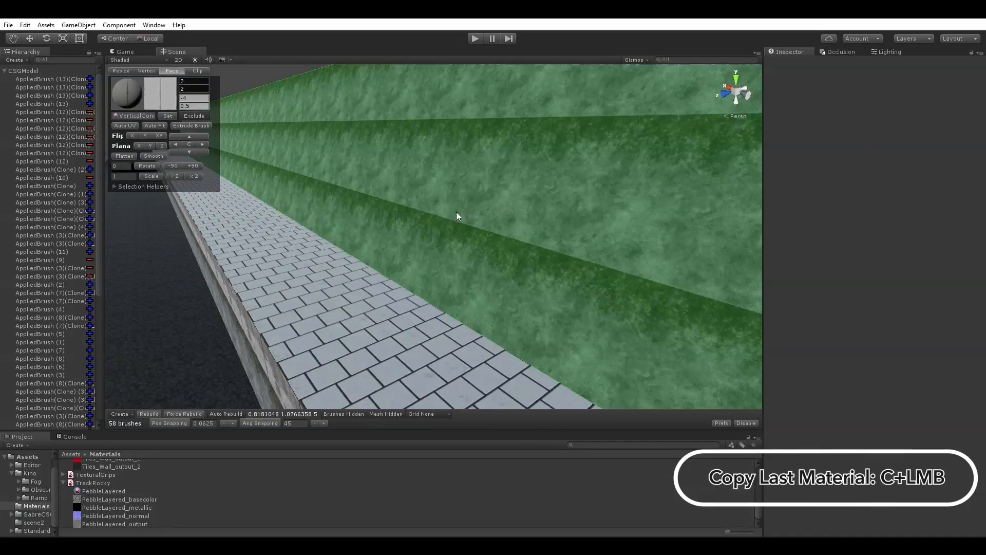
pyautogui.keyDown('ctrl'); pyautogui.click(456, 217); pyautogui.keyUp('ctrl')
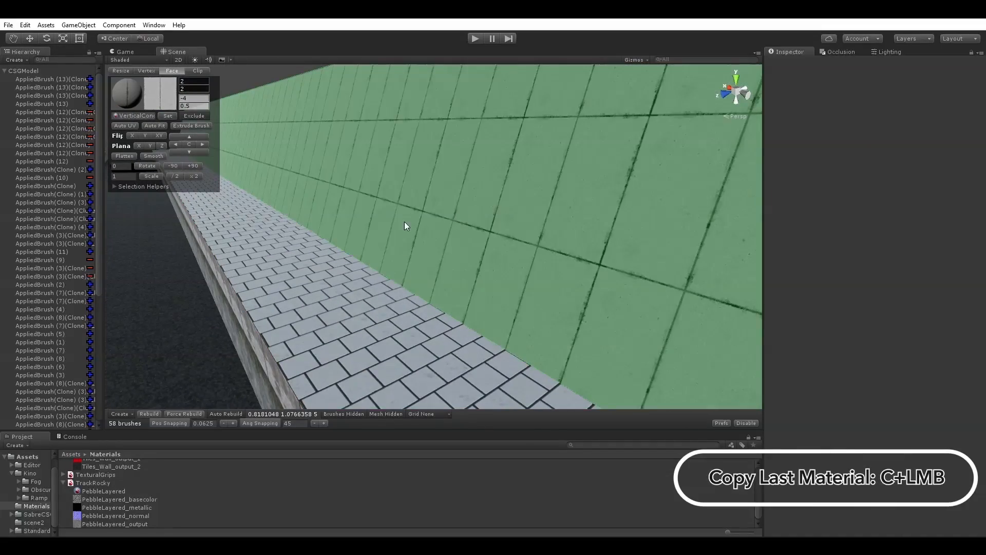
pyautogui.moveTo(405, 221); pyautogui.dragTo(203, 193, button='right')
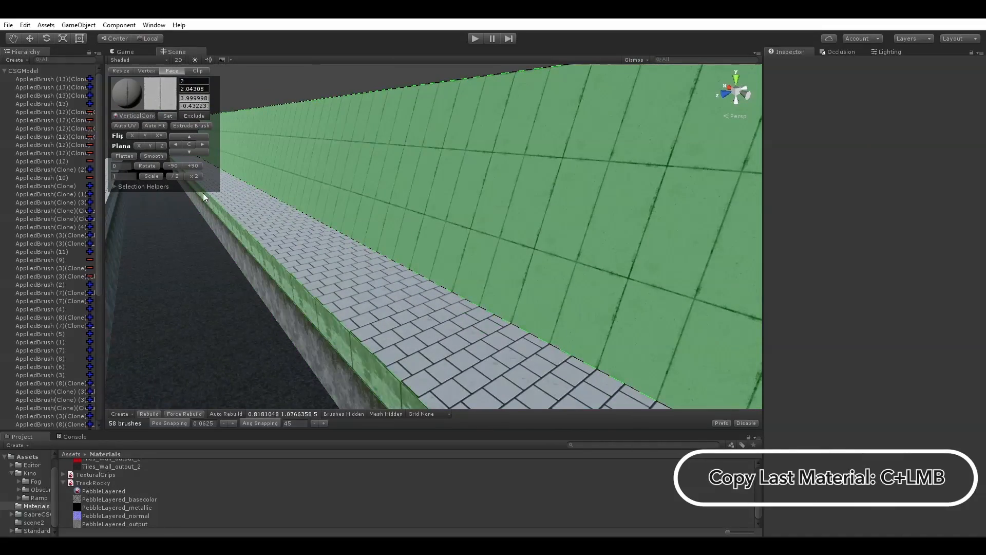
# - Set the slanted wall texture's tiling to 5 horizontally and 4 vertically
pyautogui.click(191, 81)
pyautogui.write('4')
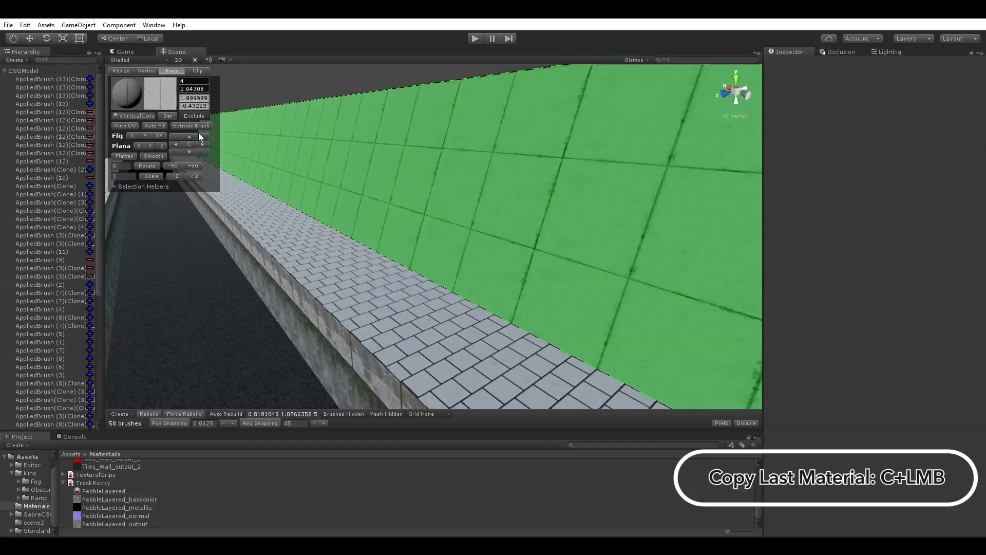
pyautogui.press('Return')
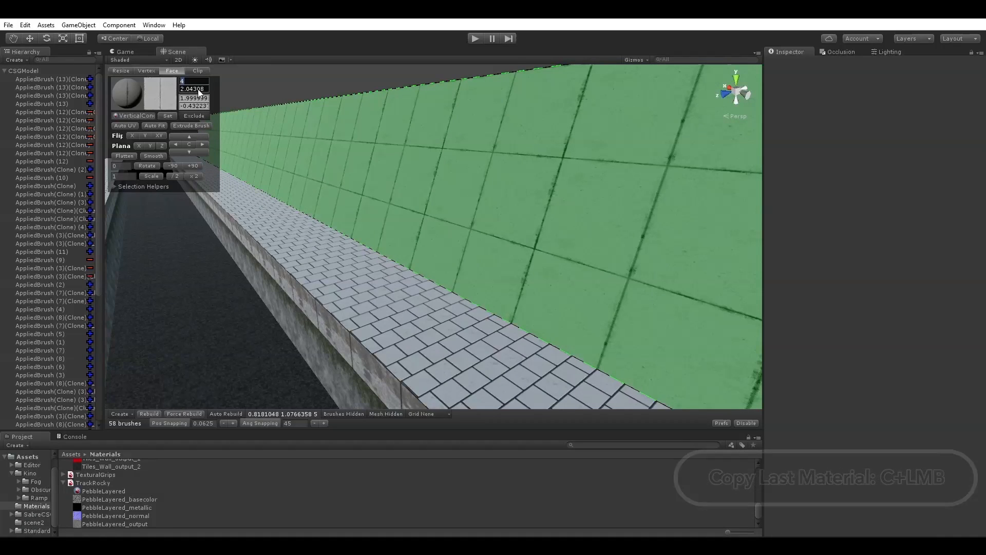
pyautogui.write('5')
pyautogui.press('Return')
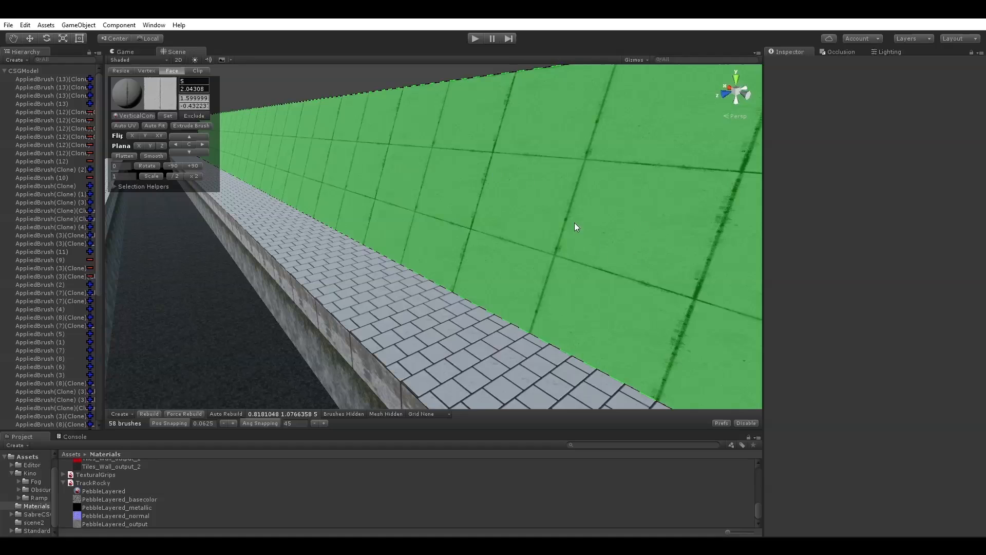
pyautogui.click(433, 67)
pyautogui.scroll(5, 548, 146)
pyautogui.click(532, 163)
pyautogui.press('Tab')
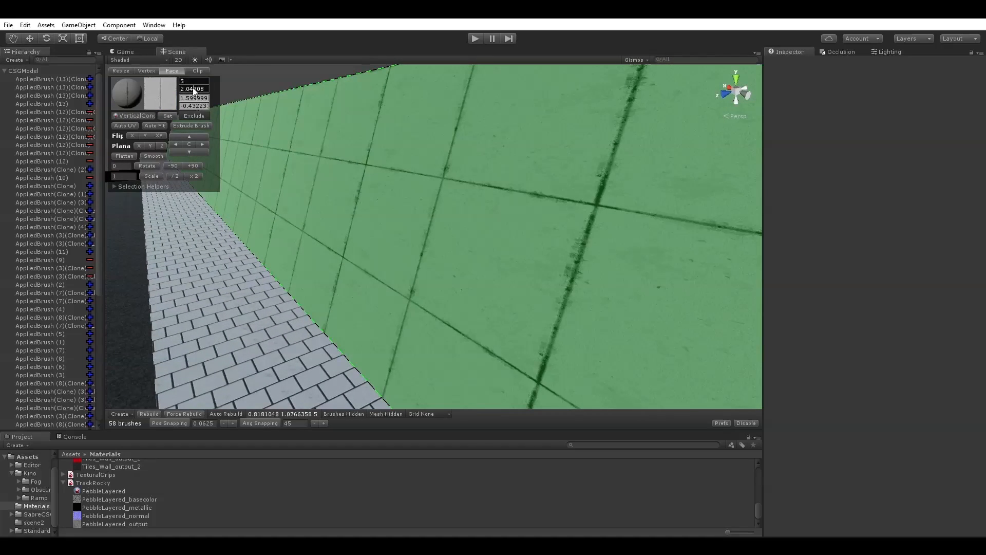
pyautogui.write('4')
pyautogui.press('Return')
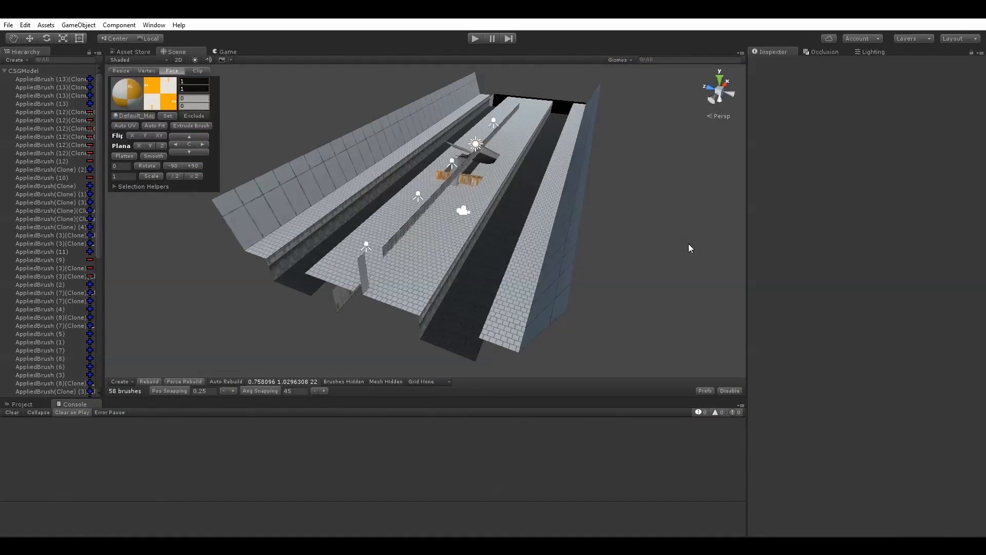
# - Connect the mid-points of the platform brush's top end edges to divide its top face lengthwise
pyautogui.scroll(5, 683, 240)
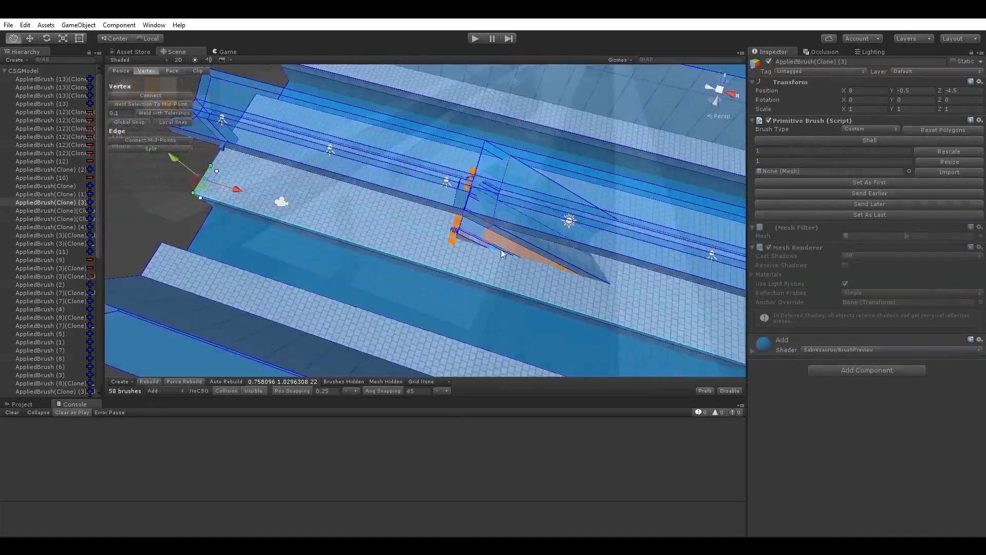
pyautogui.scroll(5, 501, 249)
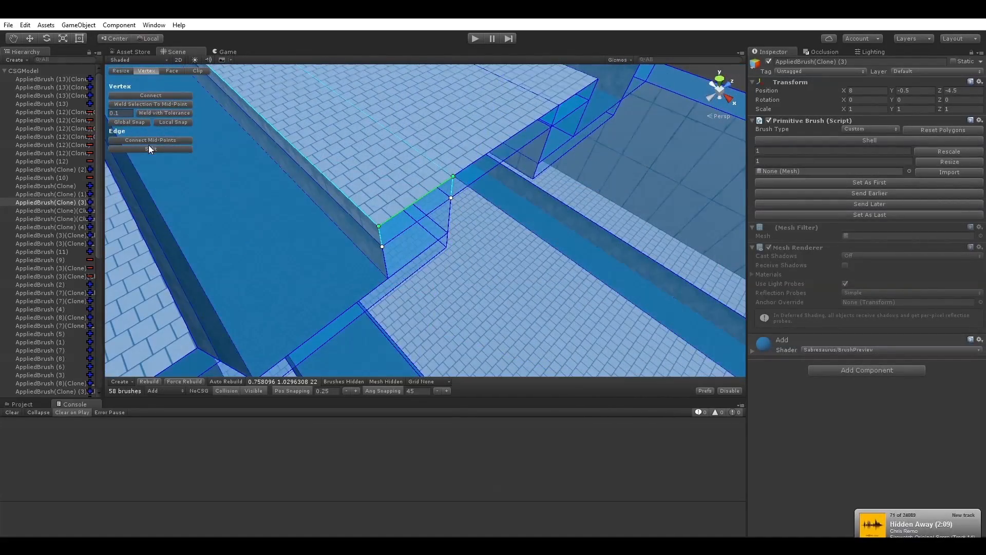
pyautogui.click(150, 140)
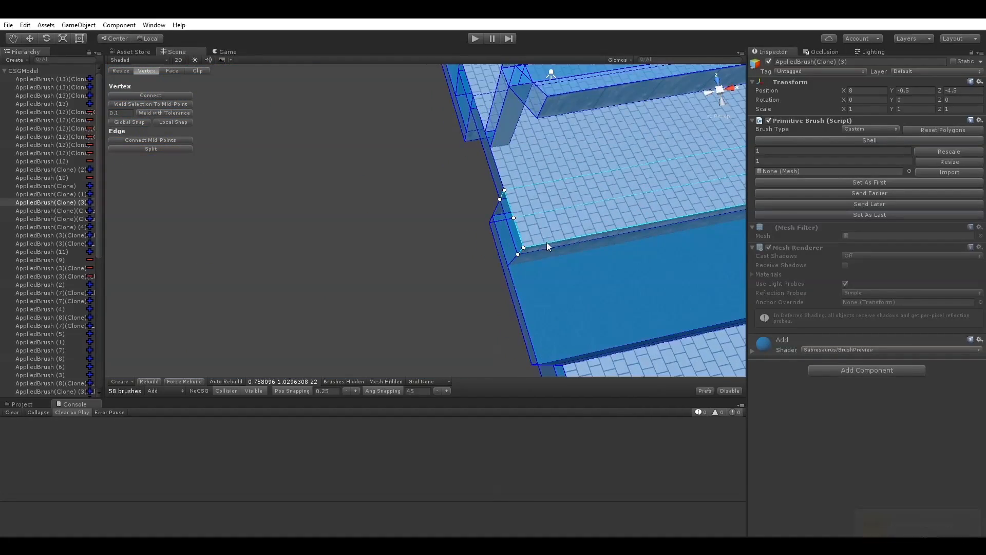
pyautogui.keyDown('alt'); pyautogui.moveTo(539, 210); pyautogui.dragTo(603, 224); pyautogui.keyUp('alt')
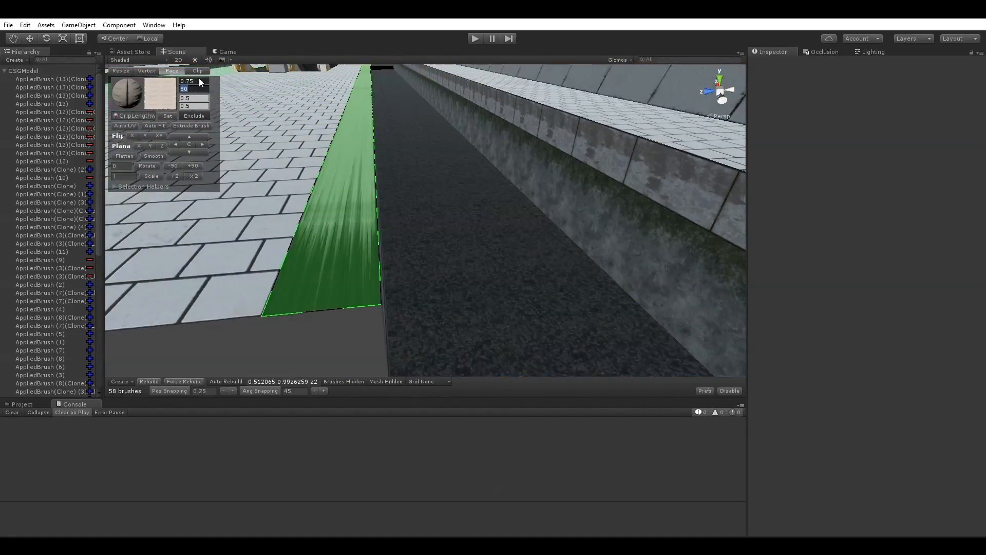
# - Set the tiling of the grip texture on the platform's edge strip to 0.75 by 0.75
pyautogui.click(199, 81)
pyautogui.press('Return')
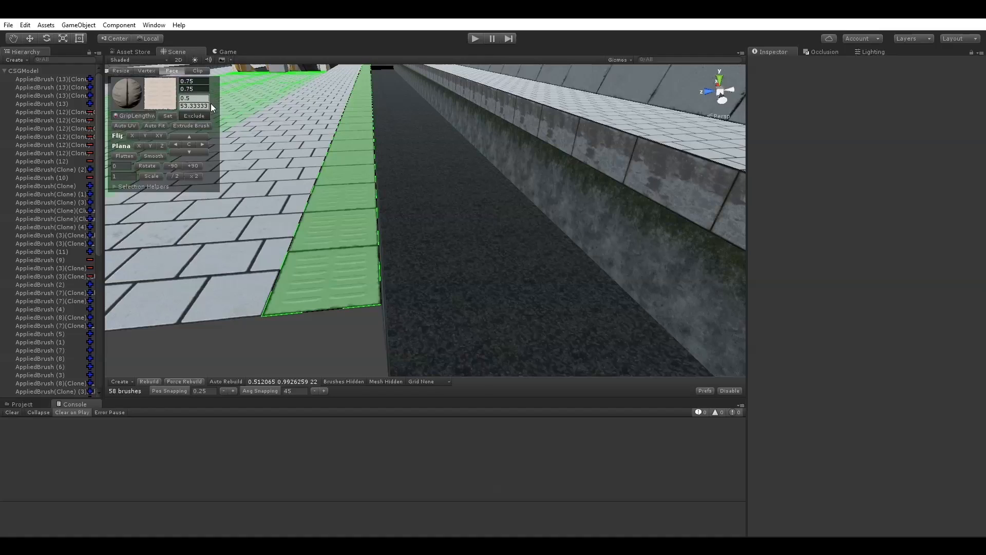
pyautogui.keyDown('shift'); pyautogui.click(487, 223); pyautogui.keyUp('shift')
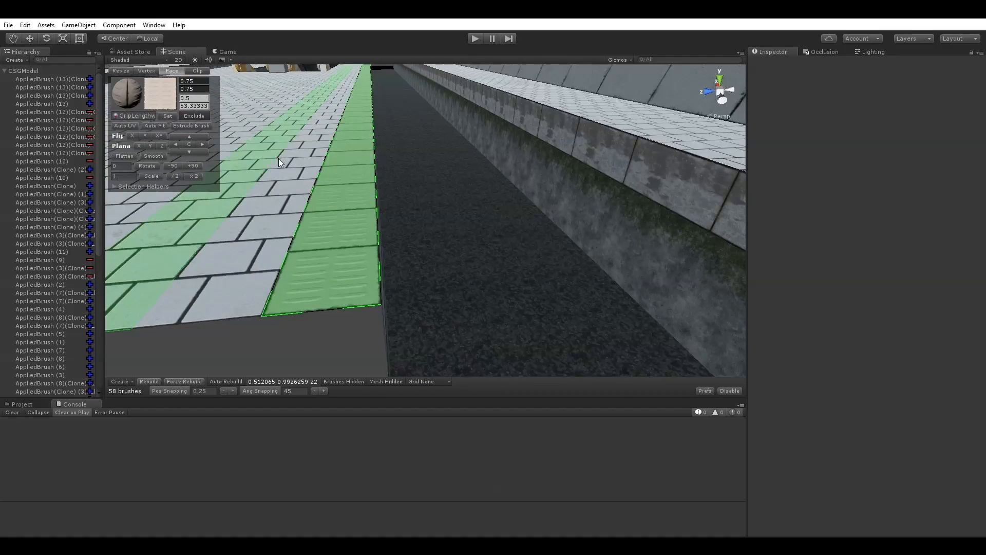
# - Rotate the edge strip's grip texture by 90 degrees and centre it on the face
pyautogui.scroll(-5, 367, 221)
pyautogui.keyDown('alt'); pyautogui.moveTo(418, 198); pyautogui.dragTo(523, 225, button='right'); pyautogui.keyUp('alt')
pyautogui.click(199, 165)
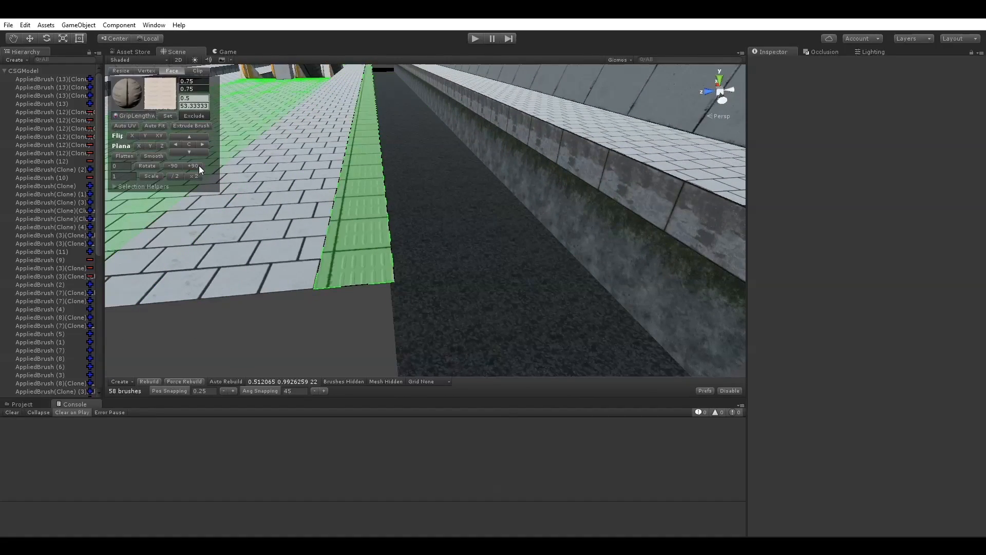
pyautogui.keyDown('alt'); pyautogui.moveTo(372, 223); pyautogui.dragTo(386, 227, button='right'); pyautogui.keyUp('alt')
pyautogui.moveTo(385, 227); pyautogui.dragTo(388, 226, button='middle')
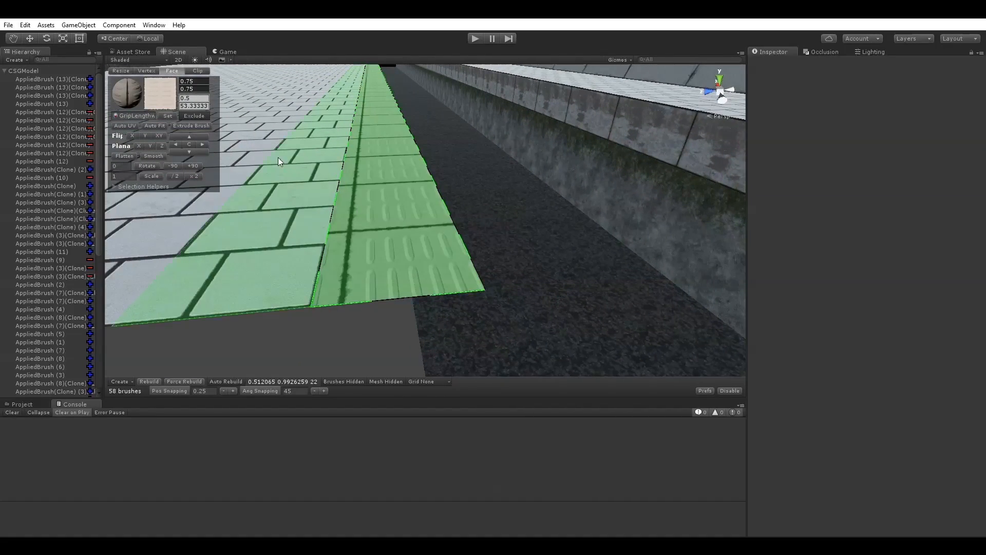
pyautogui.click(190, 146)
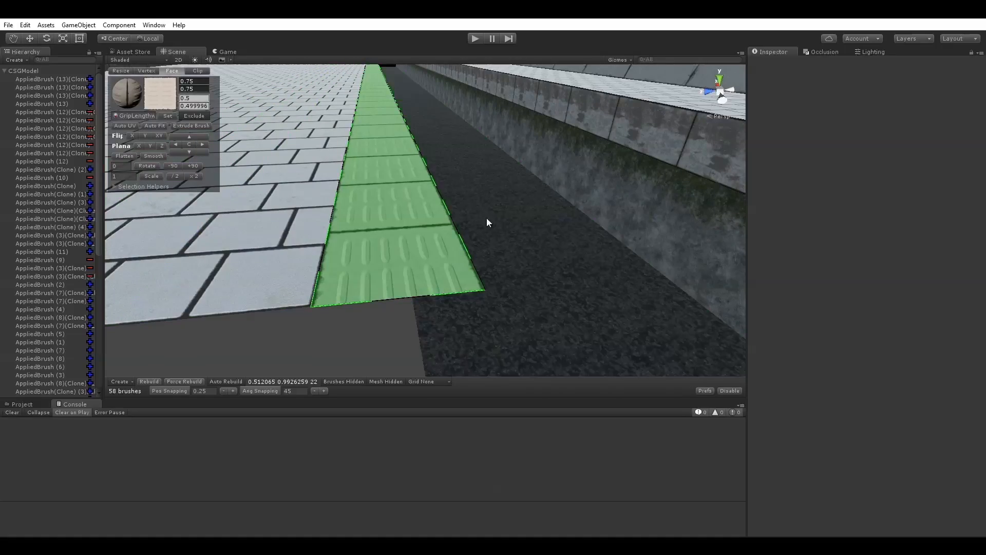
# - Delete the plain platform-edge brush on the side opposite the striped platform edge
pyautogui.keyDown('alt'); pyautogui.moveTo(512, 227); pyautogui.dragTo(517, 226, button='right'); pyautogui.keyUp('alt')
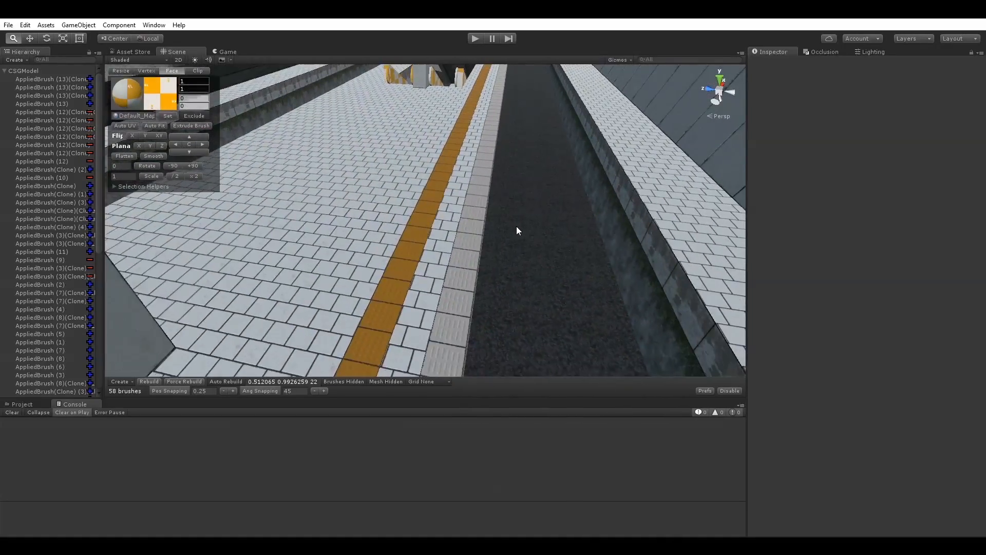
pyautogui.moveTo(516, 226); pyautogui.dragTo(500, 205, button='middle')
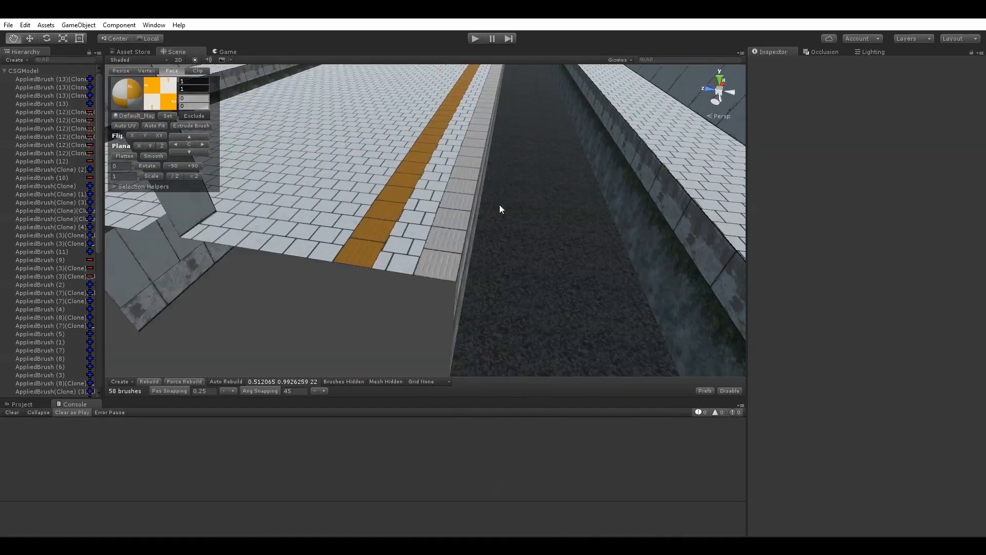
pyautogui.keyDown('alt'); pyautogui.moveTo(505, 209); pyautogui.dragTo(528, 219, button='right'); pyautogui.keyUp('alt')
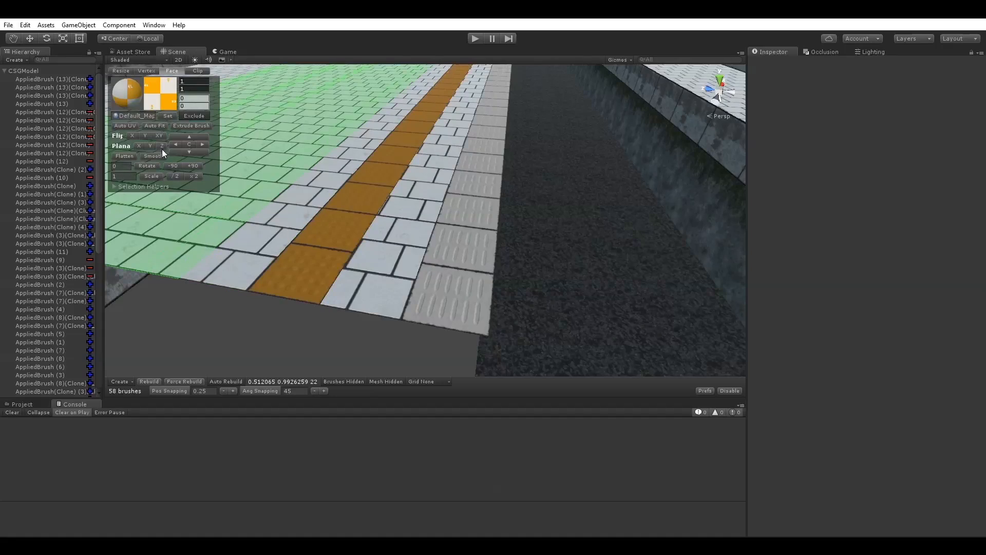
pyautogui.click(116, 72)
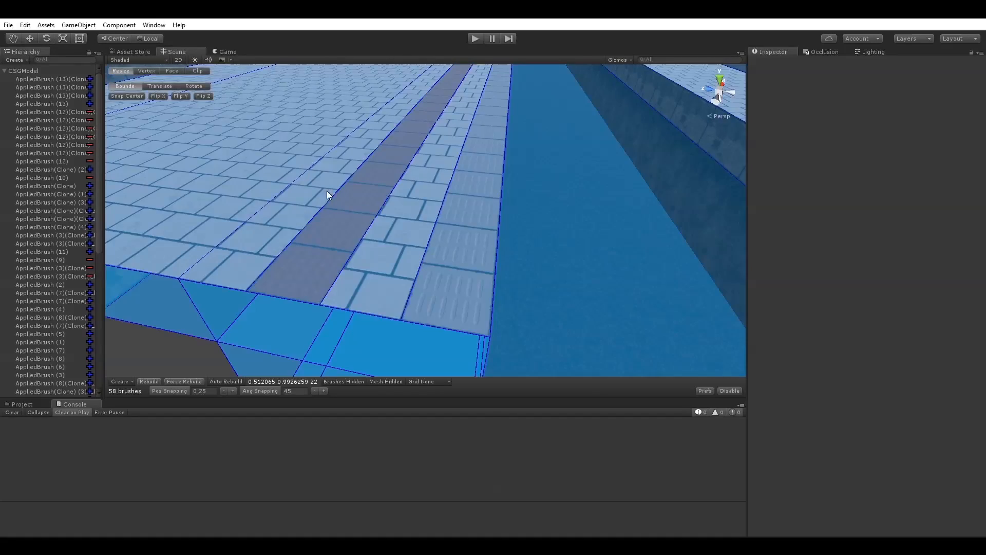
pyautogui.scroll(-5, 329, 194)
pyautogui.click(395, 248)
pyautogui.moveTo(397, 249)
pyautogui.keyDown('alt'); pyautogui.mouseDown()
pyautogui.moveTo(419, 277)
pyautogui.moveTo(459, 273)
pyautogui.mouseUp(); pyautogui.keyUp('alt')
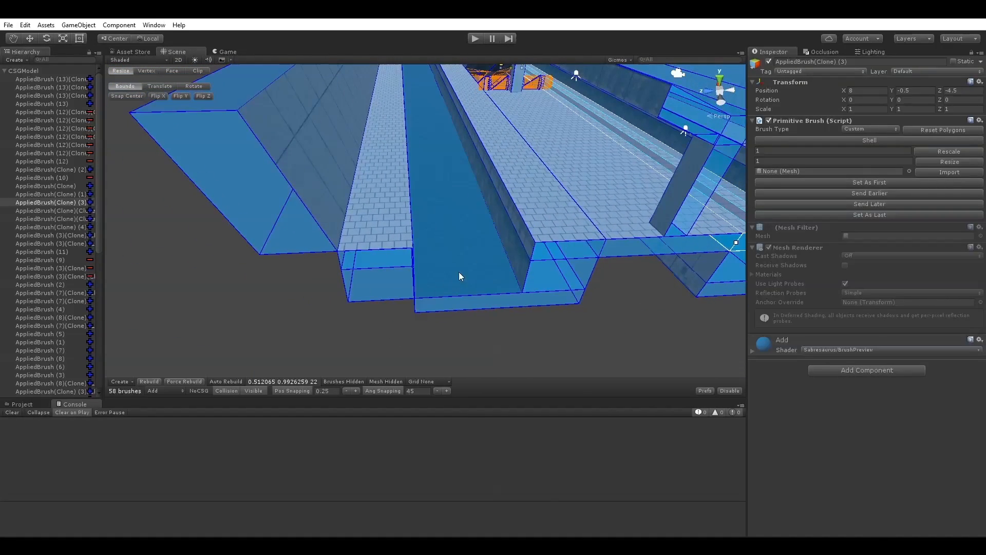
pyautogui.click(562, 207)
pyautogui.moveTo(562, 206)
pyautogui.keyDown('alt'); pyautogui.mouseDown()
pyautogui.moveTo(469, 226)
pyautogui.moveTo(466, 276)
pyautogui.mouseUp(); pyautogui.keyUp('alt')
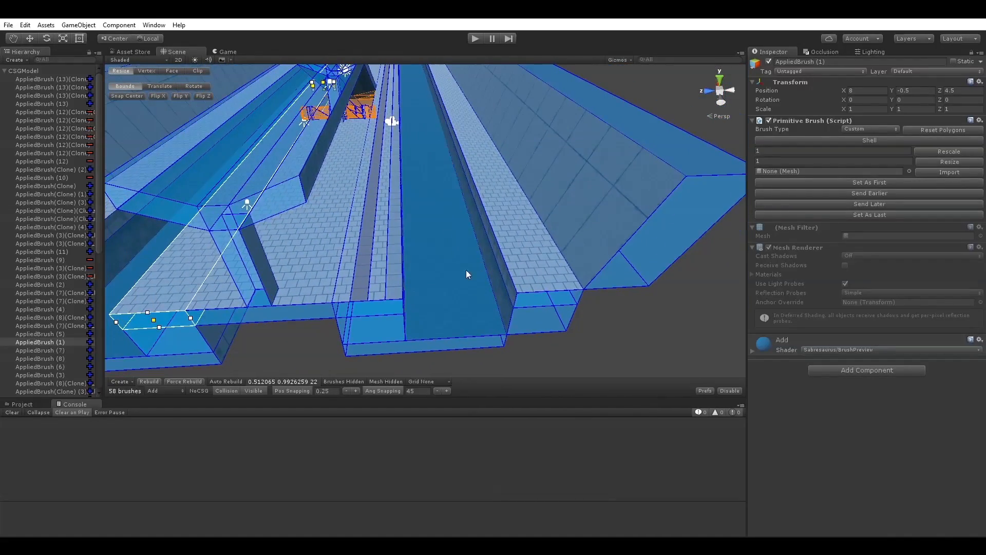
pyautogui.press('Delete')
# - Duplicate the striped platform-edge brush, place the copy on the opposite side at Z 4.5 and flip it along Z
pyautogui.click(383, 302)
pyautogui.keyDown('alt'); pyautogui.moveTo(383, 302); pyautogui.dragTo(480, 281); pyautogui.keyUp('alt')
pyautogui.hotkey('ctrl', 'd')
pyautogui.moveTo(544, 262); pyautogui.dragTo(339, 268)
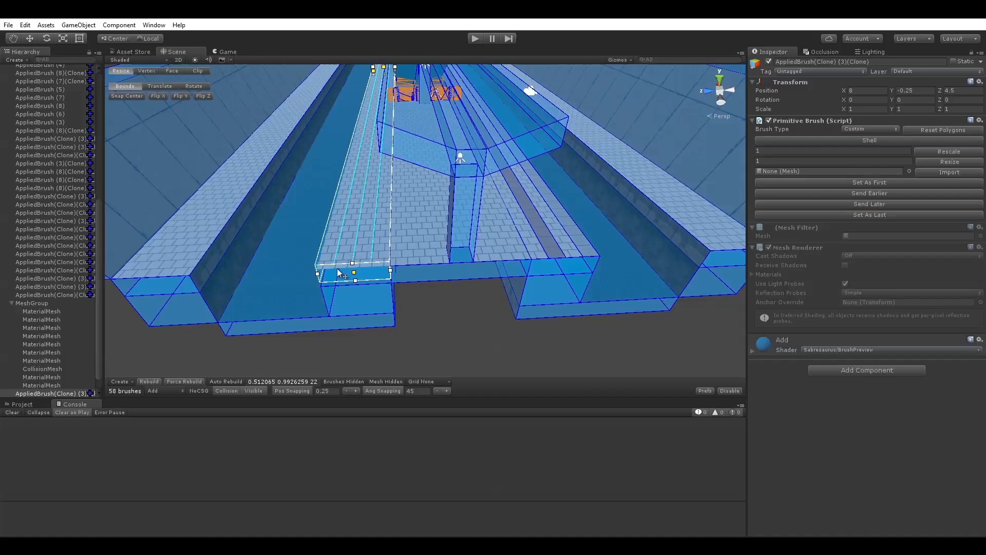
pyautogui.keyDown('alt'); pyautogui.moveTo(400, 308); pyautogui.dragTo(488, 279); pyautogui.keyUp('alt')
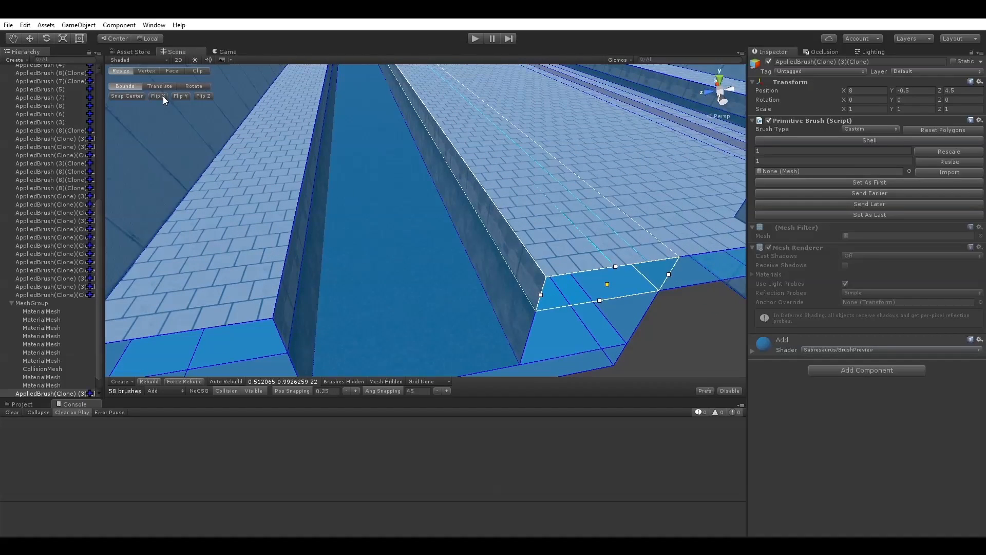
pyautogui.keyDown('alt'); pyautogui.moveTo(207, 94); pyautogui.dragTo(523, 300); pyautogui.keyUp('alt')
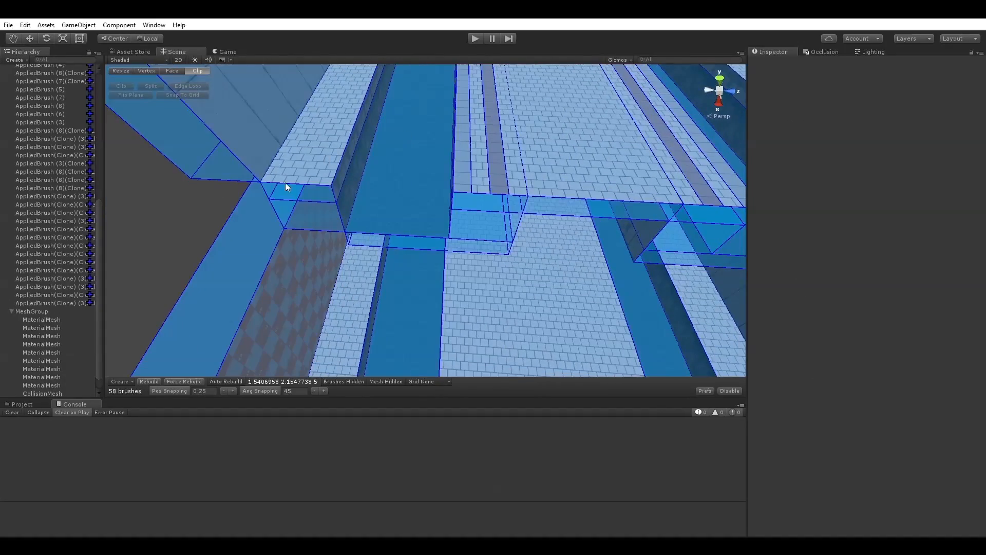
# - Replace the plain outer platform brushes on both sides of the tracks with striped platform copies and rebuild the model
pyautogui.click(286, 187)
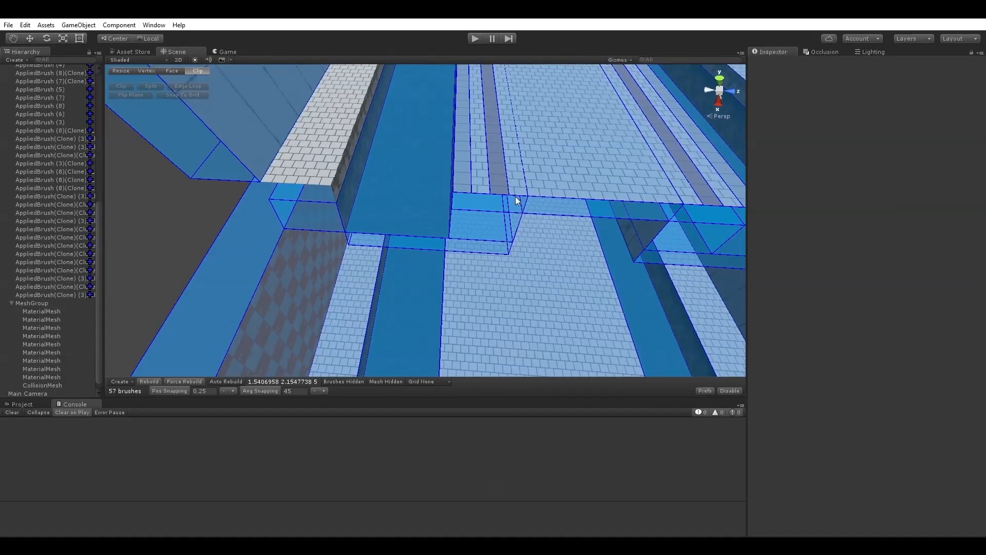
pyautogui.press('space')
pyautogui.press('Escape')
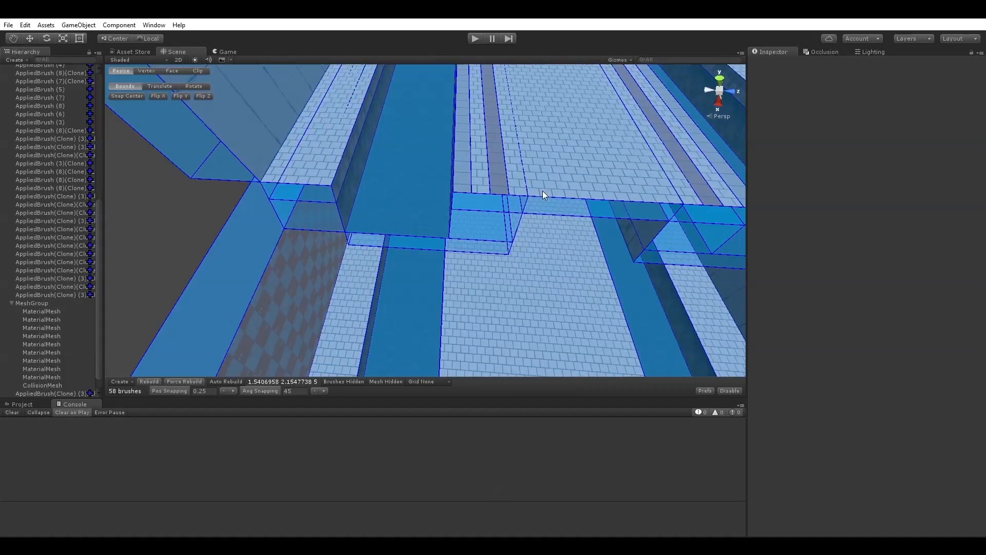
pyautogui.moveTo(543, 190); pyautogui.dragTo(155, 198, button='middle')
pyautogui.click(539, 214)
pyautogui.press('Delete')
pyautogui.click(135, 200)
pyautogui.moveTo(135, 200)
pyautogui.keyDown('ctrl'); pyautogui.mouseDown()
pyautogui.moveTo(515, 210)
pyautogui.moveTo(559, 224)
pyautogui.mouseUp(); pyautogui.keyUp('ctrl')
pyautogui.press('Escape')
pyautogui.click(156, 381)
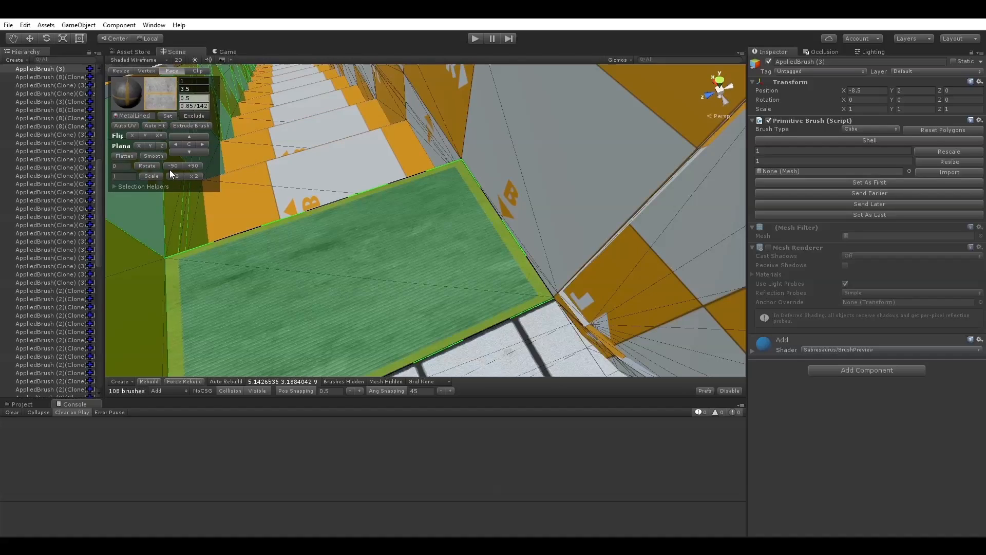
# - Apply the MetalLined material to the treads and risers of the escalator steps
pyautogui.scroll(-2, 457, 261)
pyautogui.moveTo(450, 255); pyautogui.dragTo(463, 231, button='middle')
pyautogui.keyDown('ctrl'); pyautogui.moveTo(497, 246); pyautogui.dragTo(393, 148); pyautogui.keyUp('ctrl')
pyautogui.keyDown('ctrl'); pyautogui.moveTo(317, 136); pyautogui.dragTo(268, 128); pyautogui.keyUp('ctrl')
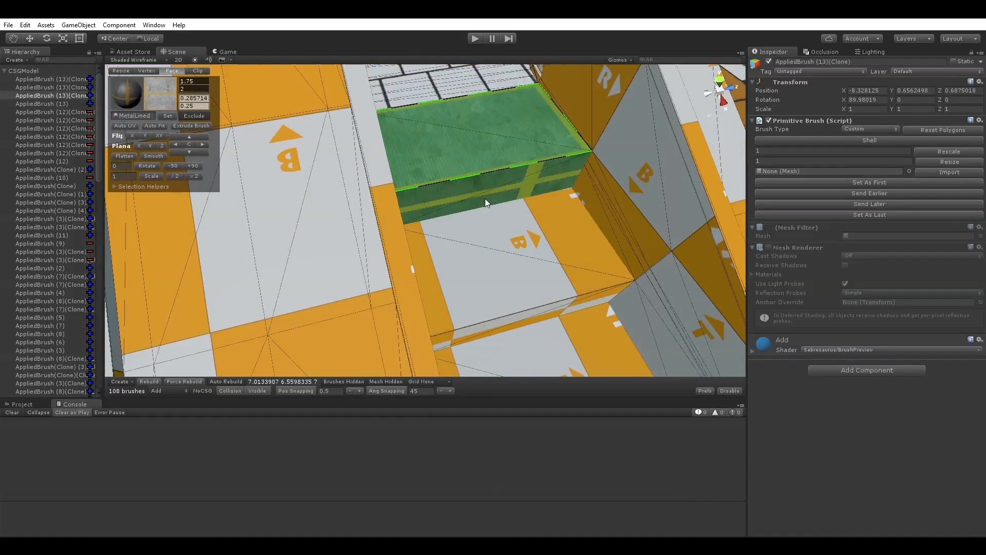
pyautogui.click(485, 199)
pyautogui.keyDown('alt'); pyautogui.moveTo(485, 200); pyautogui.dragTo(491, 233); pyautogui.keyUp('alt')
# - Apply the MetalWithEd… material to the escalator's inner side wall and flip the texture vertically
pyautogui.click(459, 140)
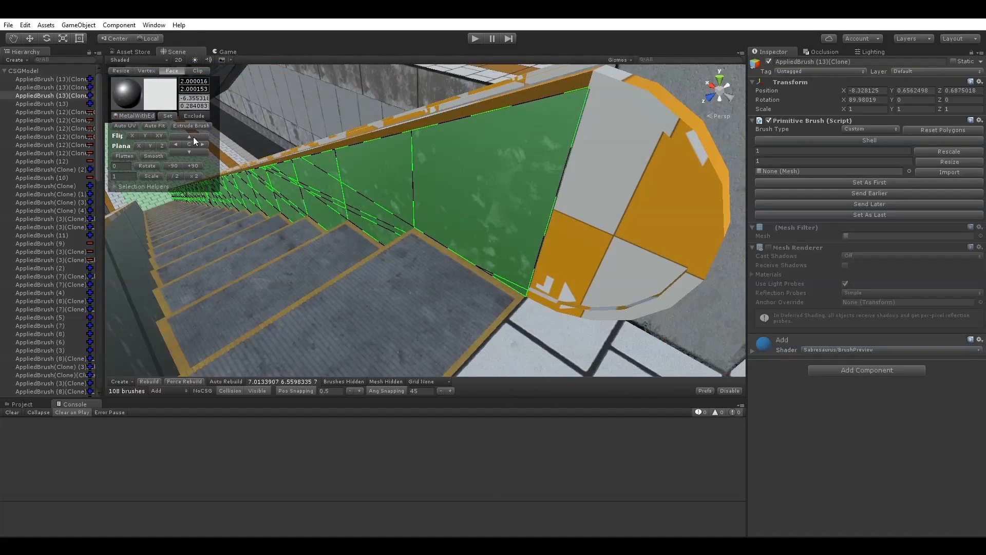
pyautogui.click(194, 136)
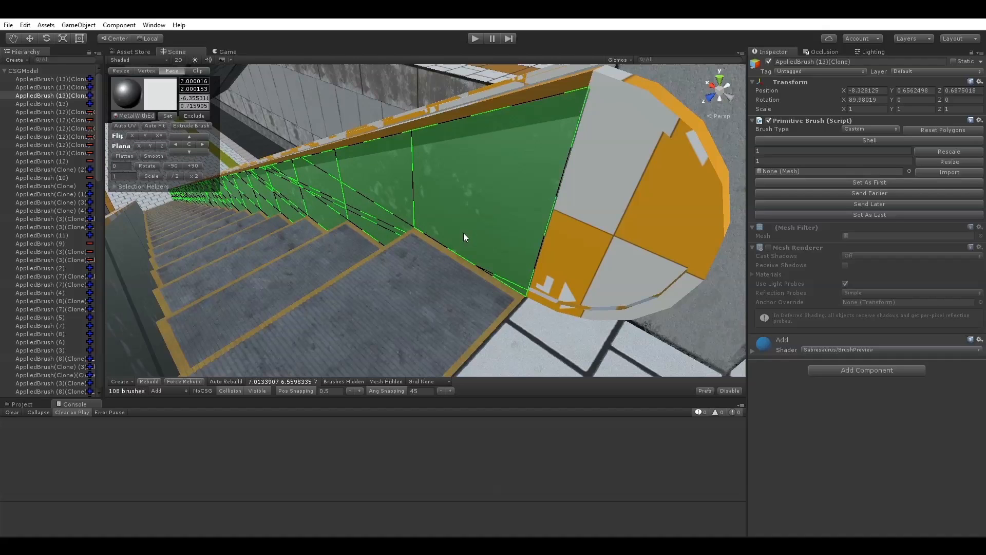
pyautogui.keyDown('alt'); pyautogui.moveTo(546, 204); pyautogui.dragTo(432, 281); pyautogui.keyUp('alt')
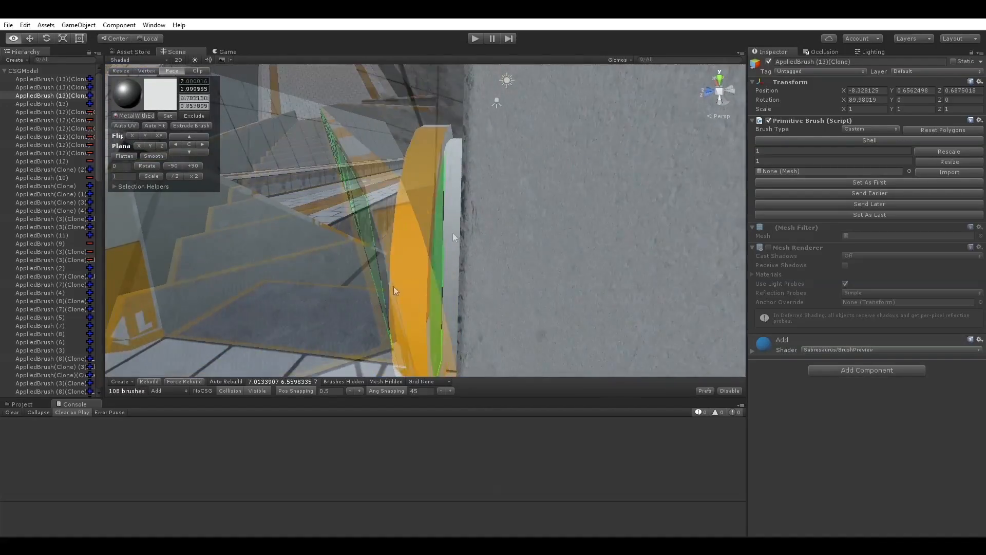
# - Flip the metal texture vertically on the side panel at the escalator's rounded end
pyautogui.keyDown('alt'); pyautogui.moveTo(453, 233); pyautogui.dragTo(437, 265); pyautogui.keyUp('alt')
pyautogui.keyDown('alt'); pyautogui.moveTo(437, 264); pyautogui.dragTo(183, 148, button='right'); pyautogui.keyUp('alt')
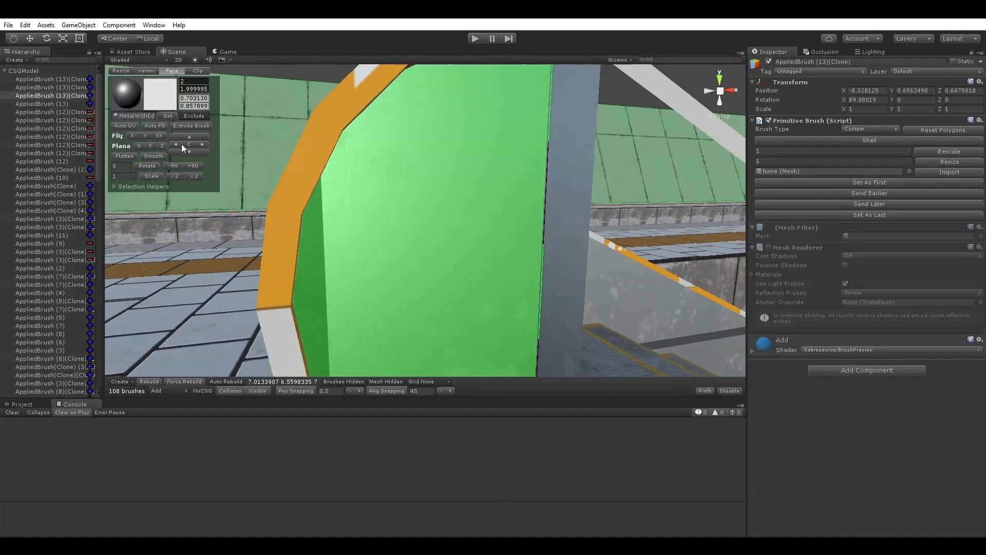
pyautogui.click(146, 137)
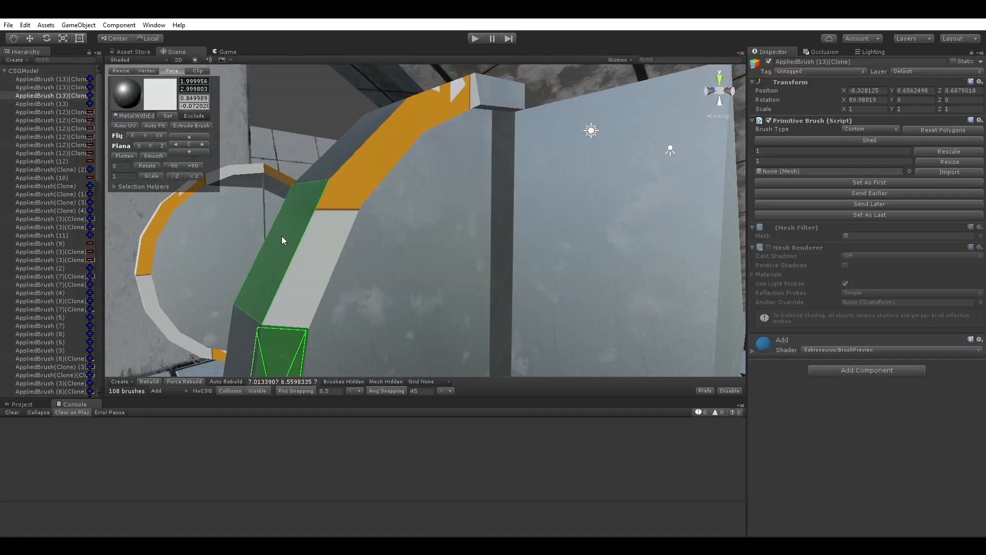
# - Select the adjoining side face on the escalator's rounded end
pyautogui.click(326, 251)
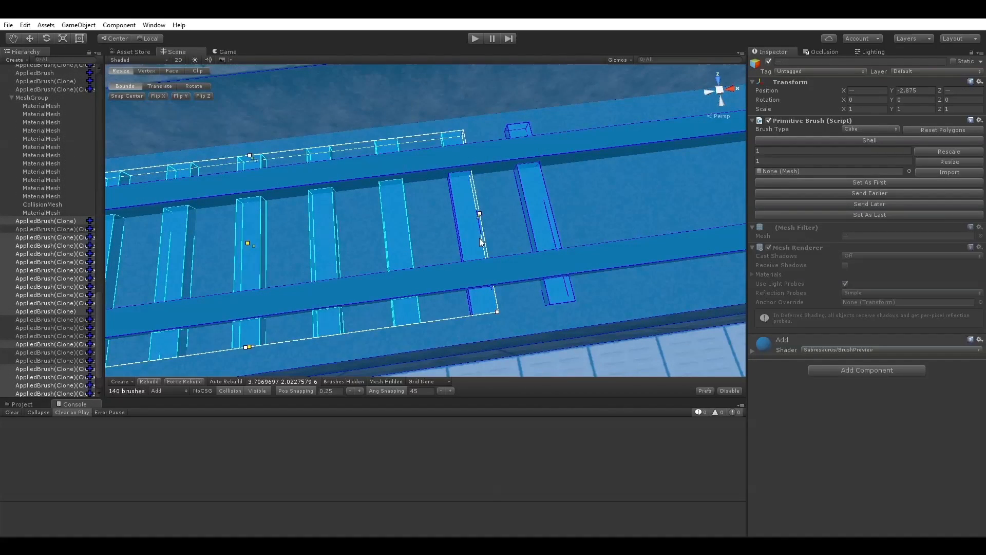
# - Add the last two sleepers to the sleeper selection, duplicate the set and place the copies further along the rails
pyautogui.keyDown('shift'); pyautogui.click(470, 254); pyautogui.keyUp('shift')
pyautogui.keyDown('shift'); pyautogui.click(485, 298); pyautogui.keyUp('shift')
pyautogui.keyDown('shift'); pyautogui.click(555, 283); pyautogui.keyUp('shift')
pyautogui.keyDown('shift'); pyautogui.click(534, 216); pyautogui.keyUp('shift')
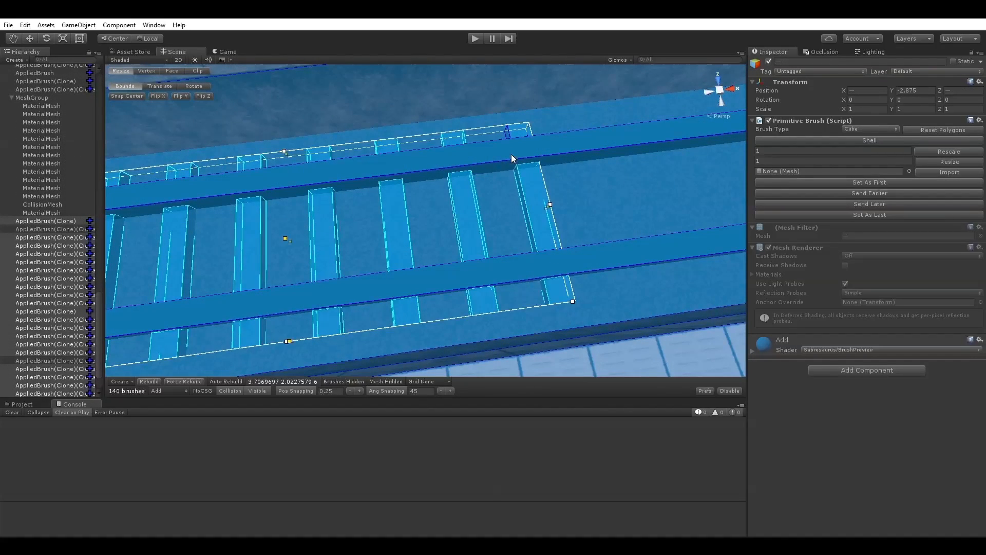
pyautogui.keyDown('shift'); pyautogui.click(516, 137); pyautogui.keyUp('shift')
pyautogui.scroll(-3, 493, 185)
pyautogui.keyDown('alt'); pyautogui.moveTo(483, 200); pyautogui.dragTo(403, 244); pyautogui.keyUp('alt')
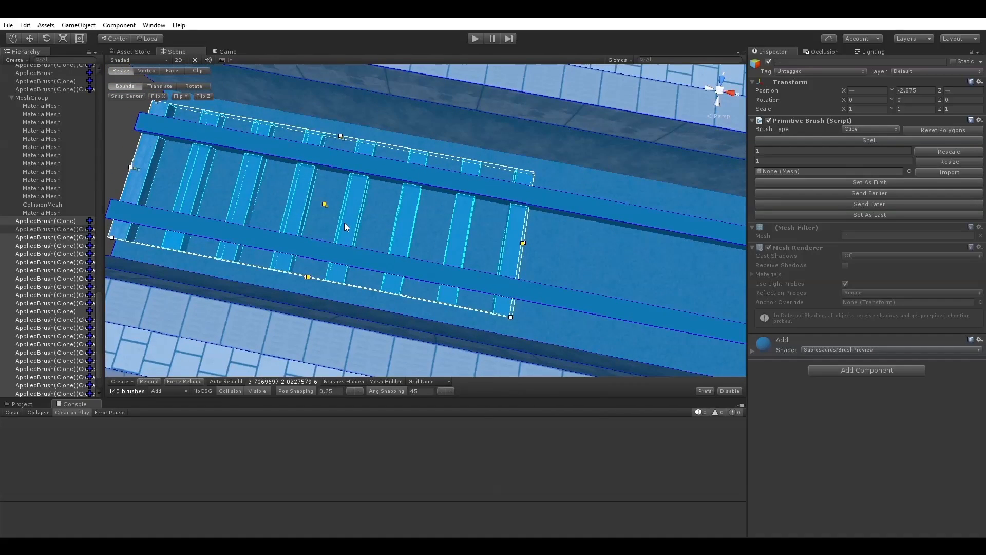
pyautogui.hotkey('ctrl', 'd')
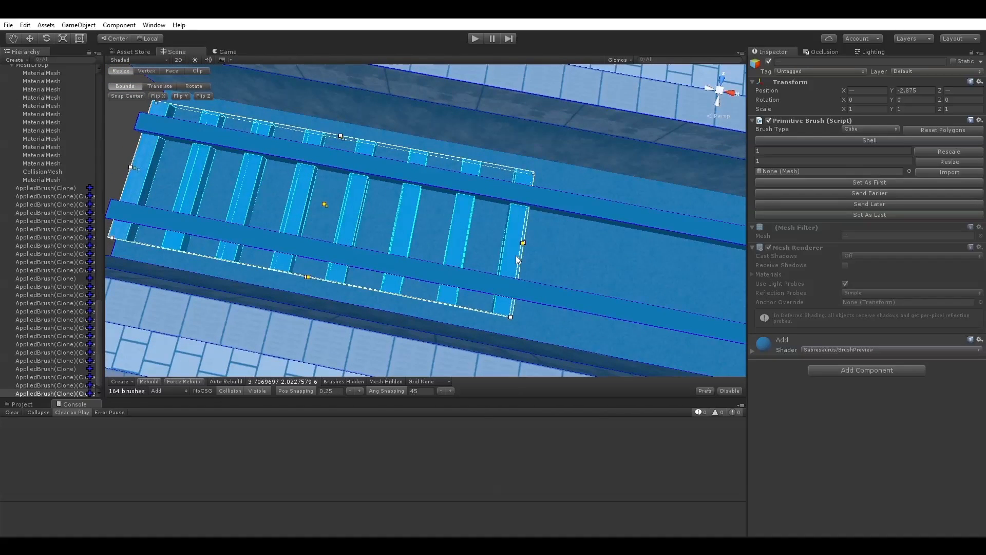
pyautogui.moveTo(139, 185); pyautogui.dragTo(515, 256)
pyautogui.moveTo(588, 276)
pyautogui.keyDown('alt'); pyautogui.mouseDown()
pyautogui.moveTo(468, 264)
pyautogui.moveTo(489, 283)
pyautogui.moveTo(392, 241)
pyautogui.moveTo(461, 253)
pyautogui.mouseUp(); pyautogui.keyUp('alt')
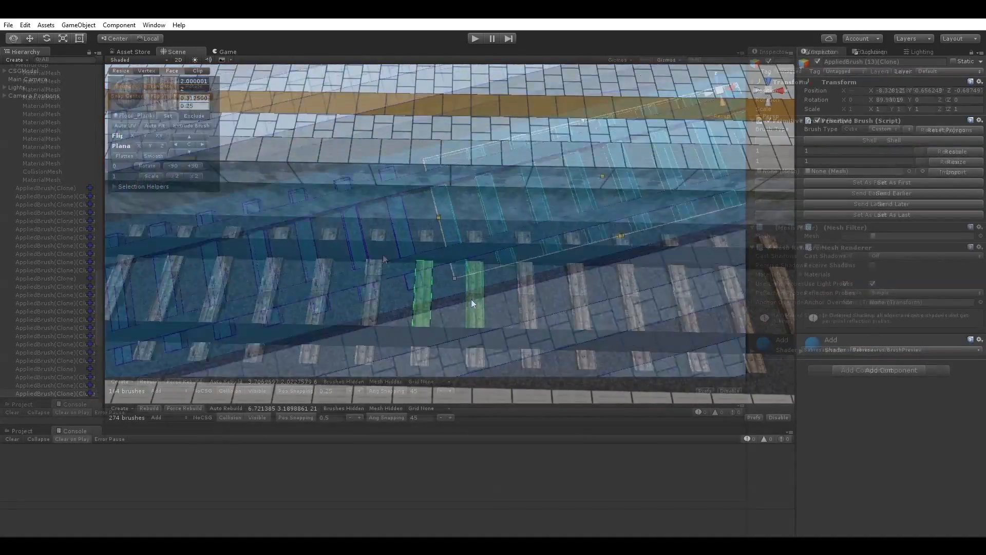
# - Adjust the Floor_Plank… texture placement on individual sleeper faces between and beside the rails
pyautogui.click(526, 299)
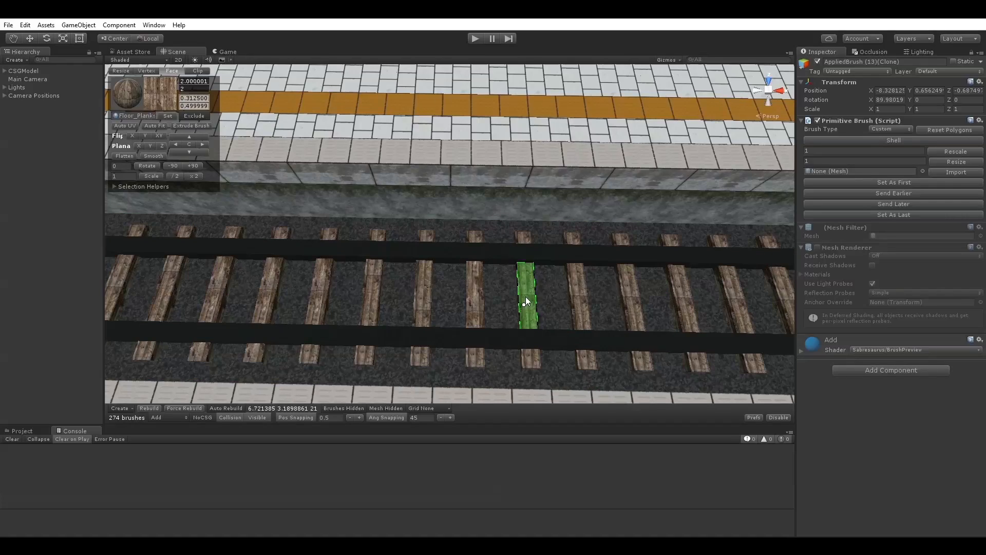
pyautogui.click(524, 237)
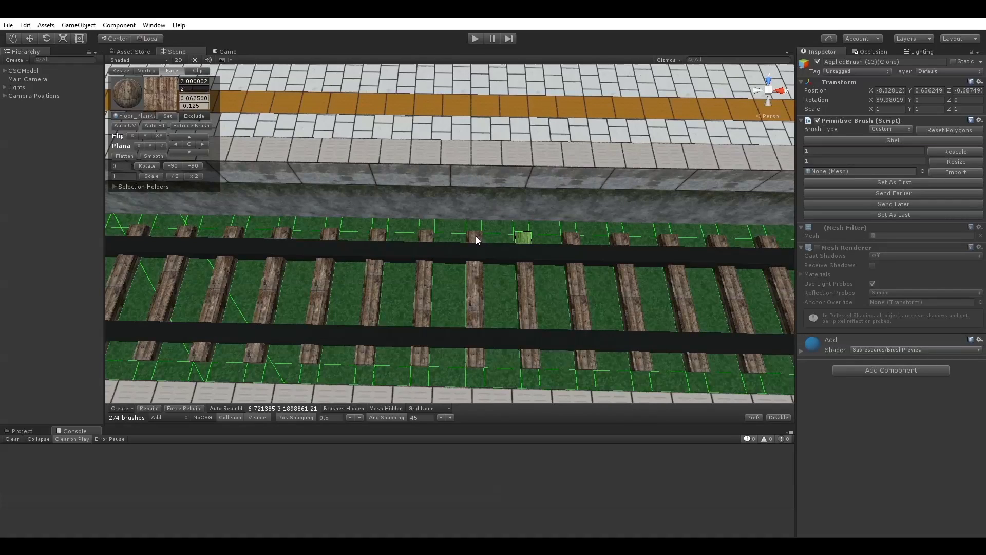
pyautogui.click(475, 236)
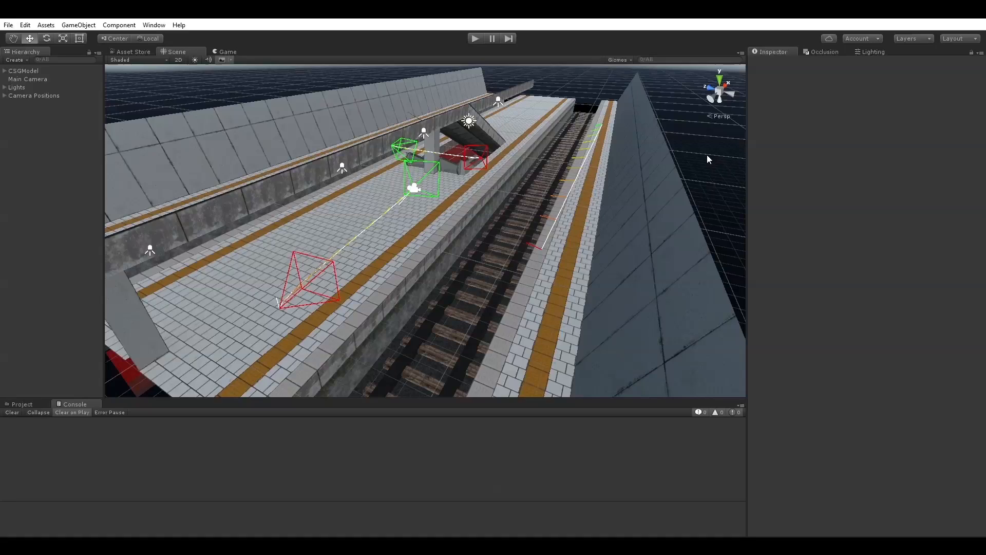
# - Run the scene in play mode to preview the textured and lit station
pyautogui.keyDown('alt'); pyautogui.moveTo(470, 196); pyautogui.dragTo(499, 197); pyautogui.keyUp('alt')
pyautogui.keyDown('alt'); pyautogui.moveTo(199, 65); pyautogui.dragTo(529, 140); pyautogui.keyUp('alt')
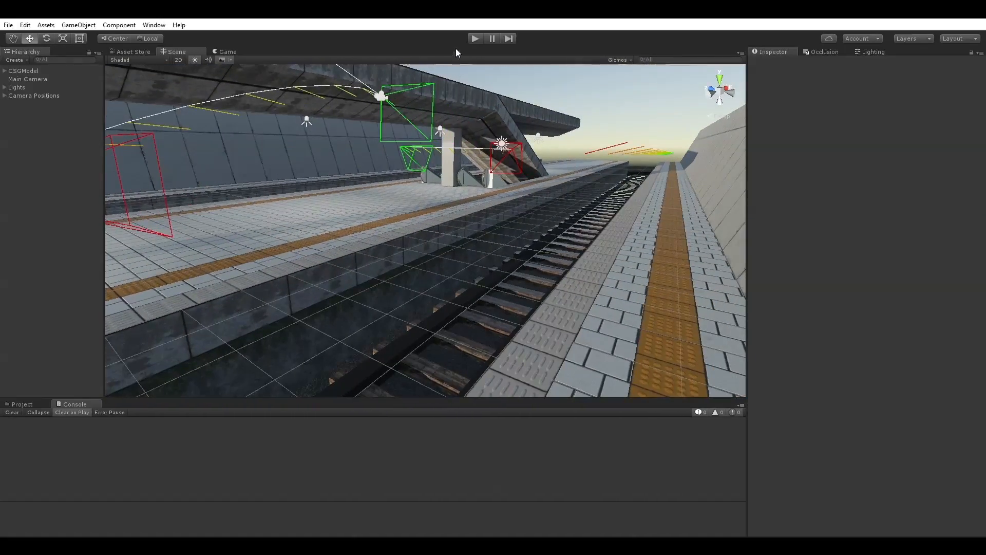
pyautogui.click(474, 39)
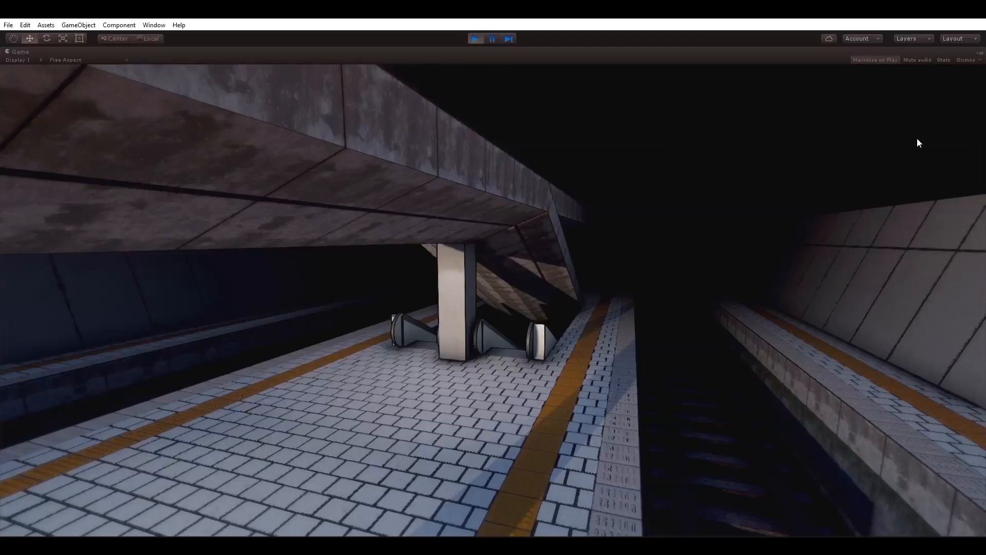